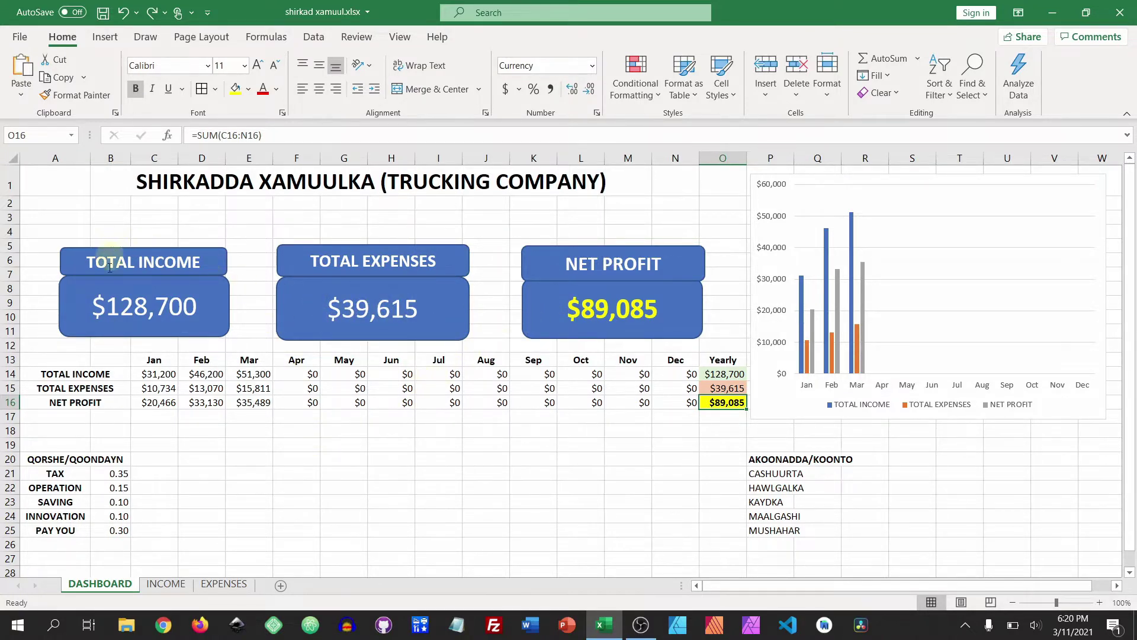
# Review the INCOME and EXPENSES sheets and return to the DASHBOARD sheet
pyautogui.click(166, 585)
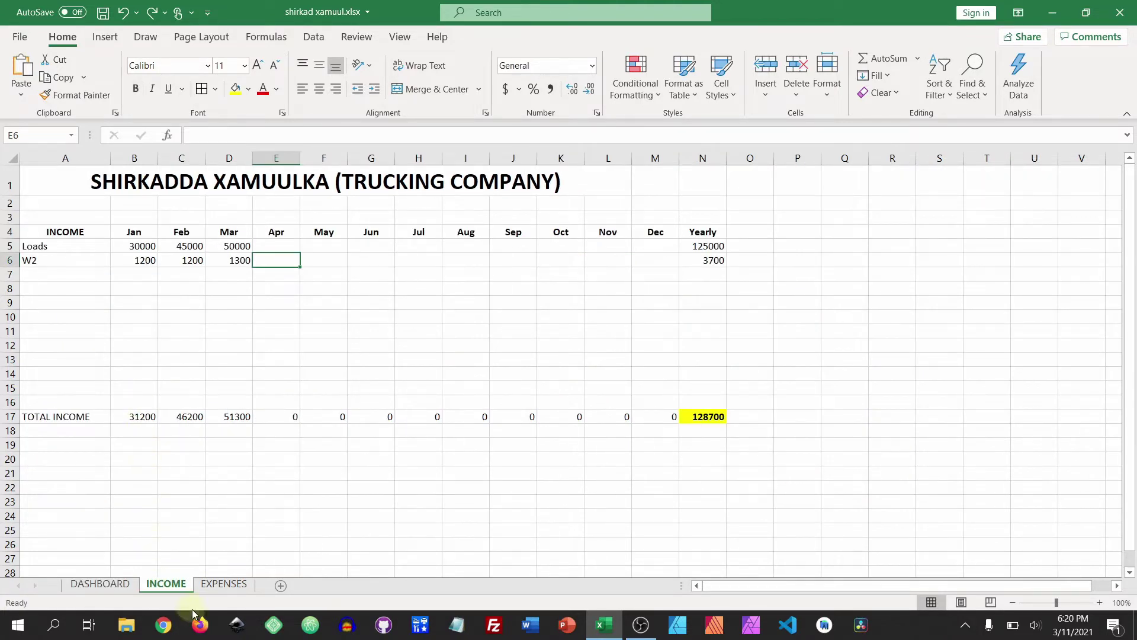
pyautogui.click(213, 585)
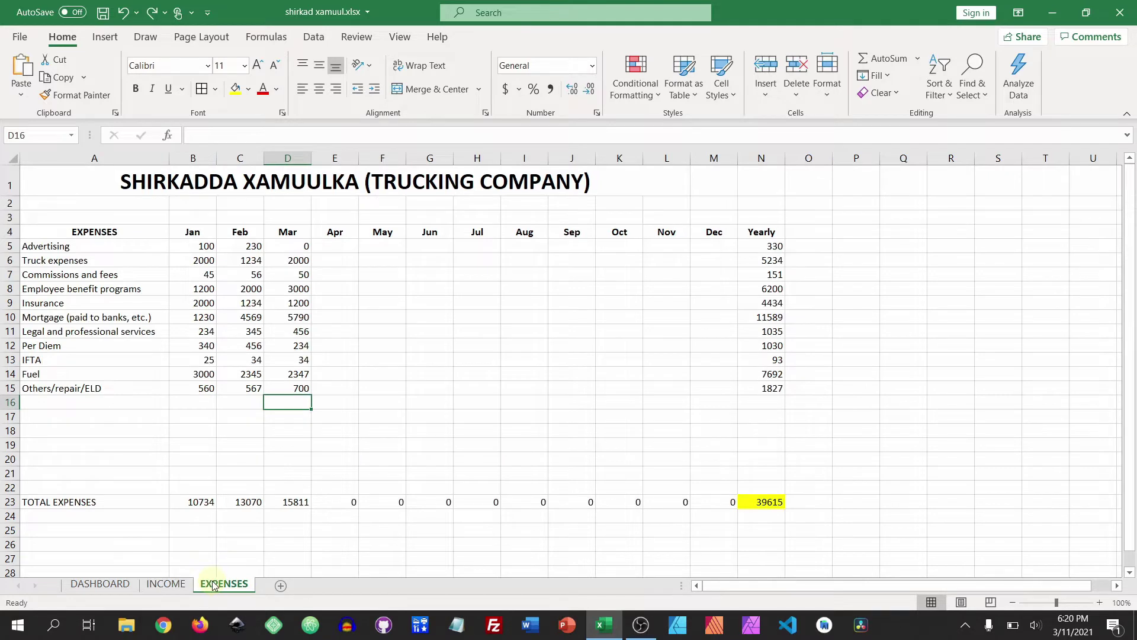
pyautogui.click(98, 585)
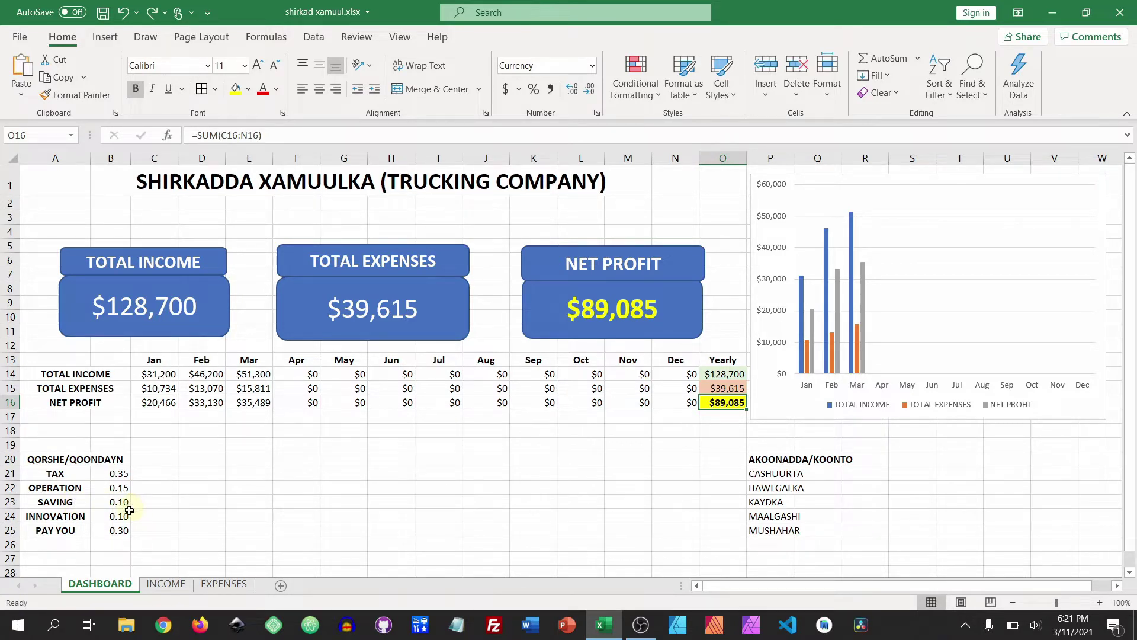
# Calculate January's TAX allocation in C21 with the formula =C16*$B$21, keeping the percentage reference absolute
pyautogui.click(145, 474)
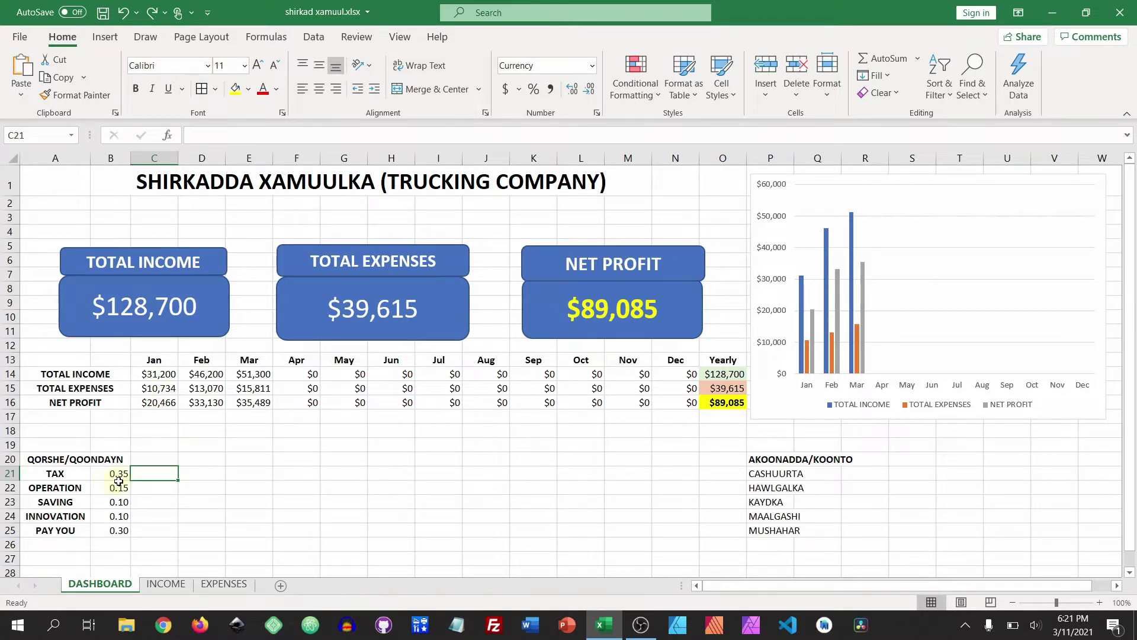
pyautogui.write('=')
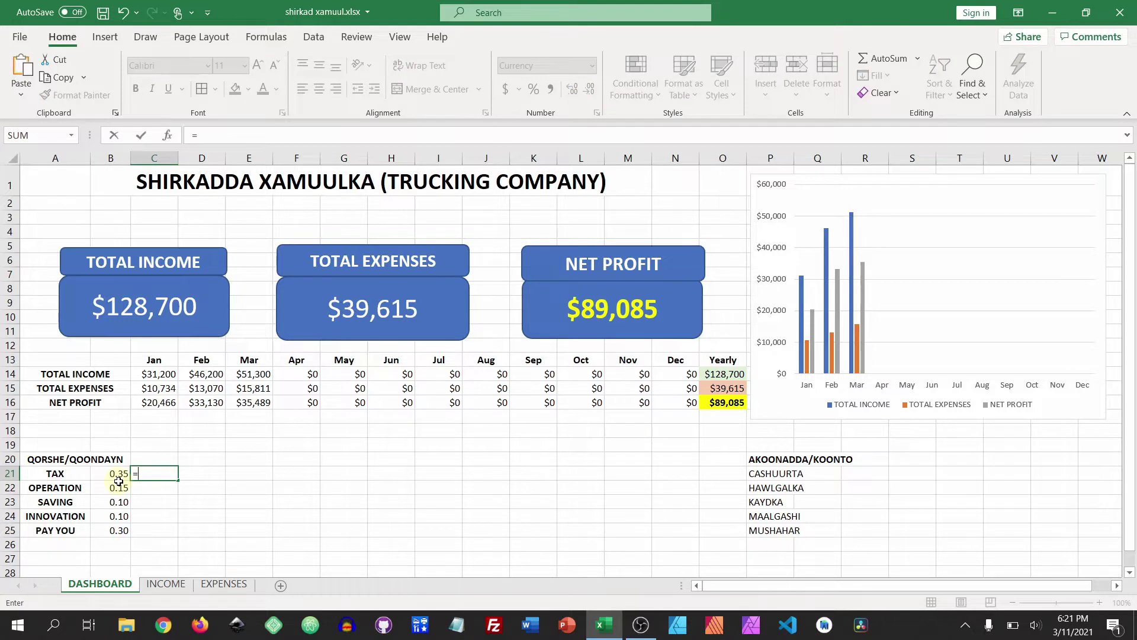
pyautogui.click(161, 402)
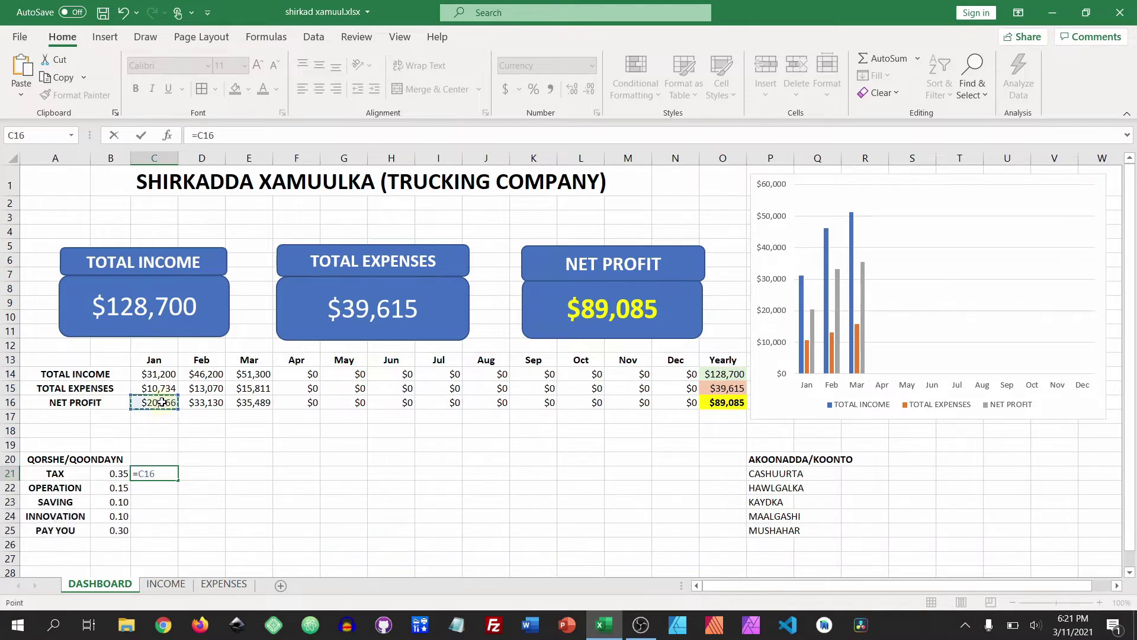
pyautogui.write('*')
pyautogui.click(110, 473)
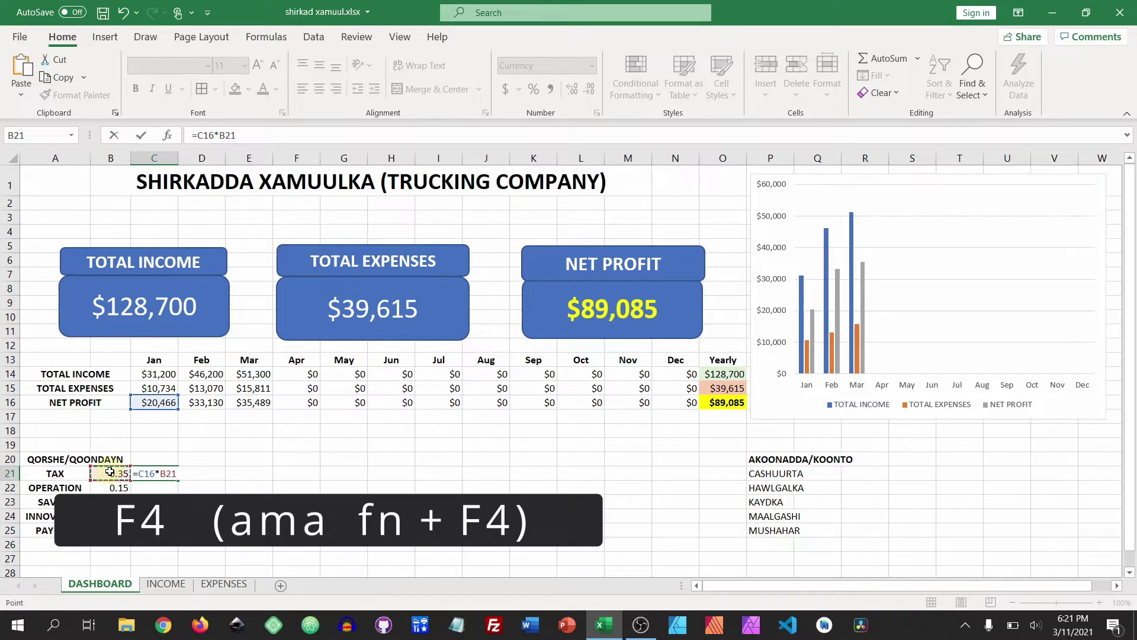
pyautogui.press('F4')
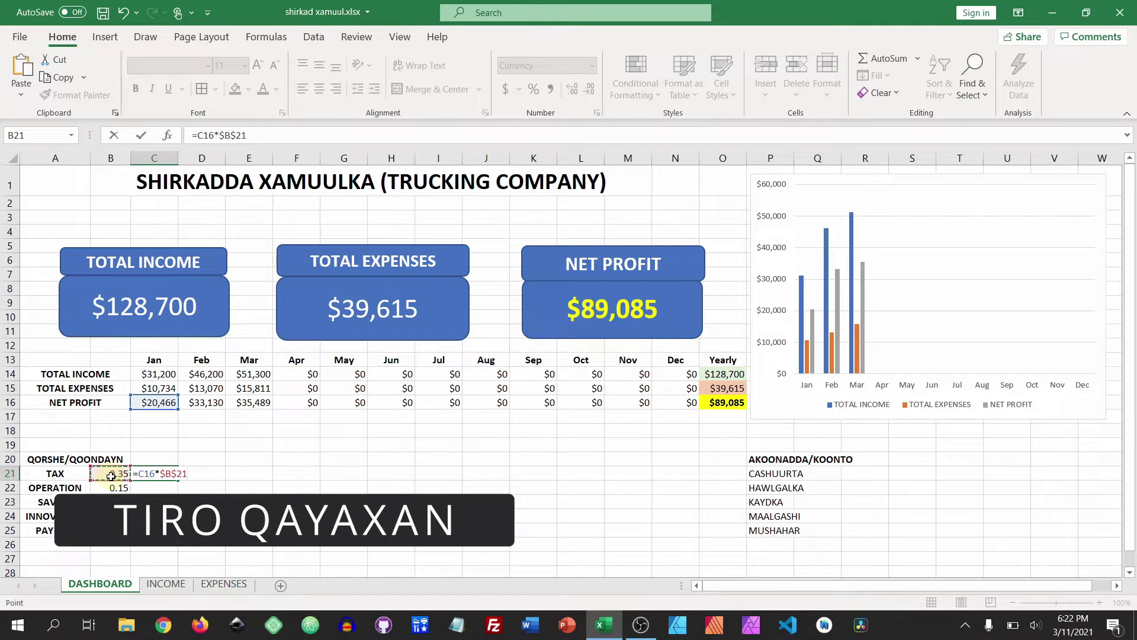
pyautogui.press('Return')
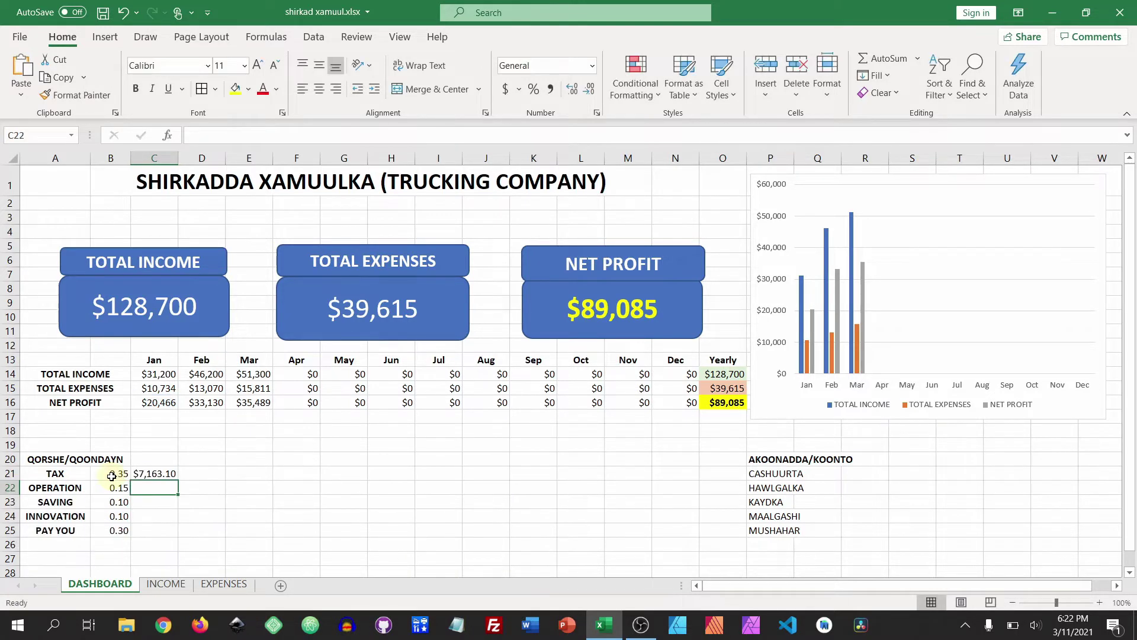
# Calculate January's OPERATION allocation in C22 with the formula =C16*$B$22
pyautogui.write('=')
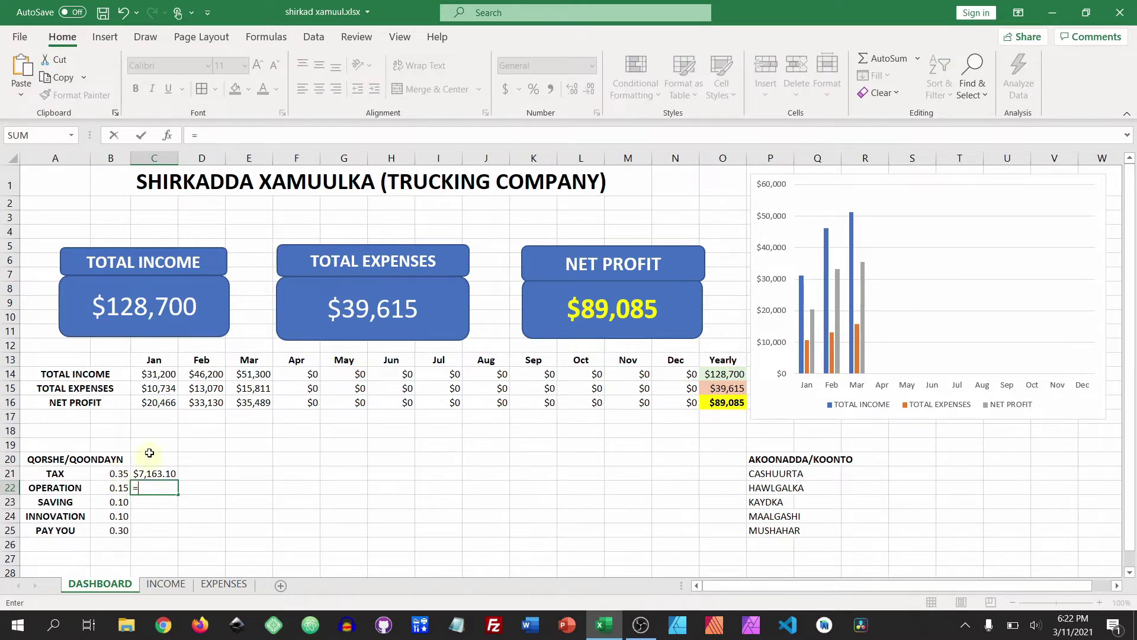
pyautogui.click(153, 404)
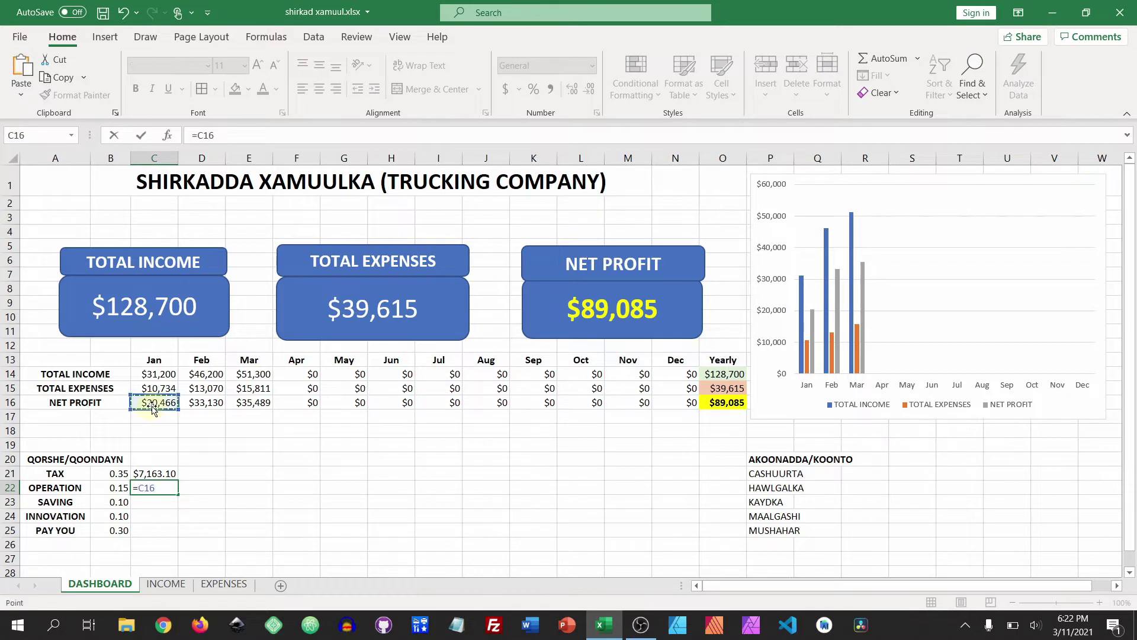
pyautogui.write('*')
pyautogui.click(116, 487)
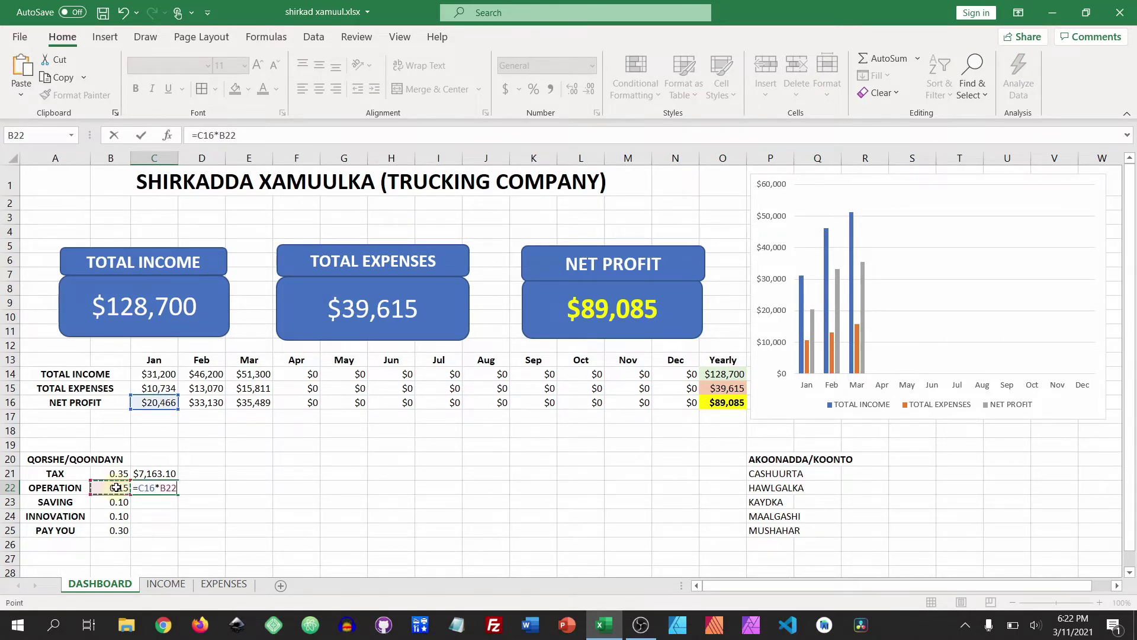
pyautogui.press('F4')
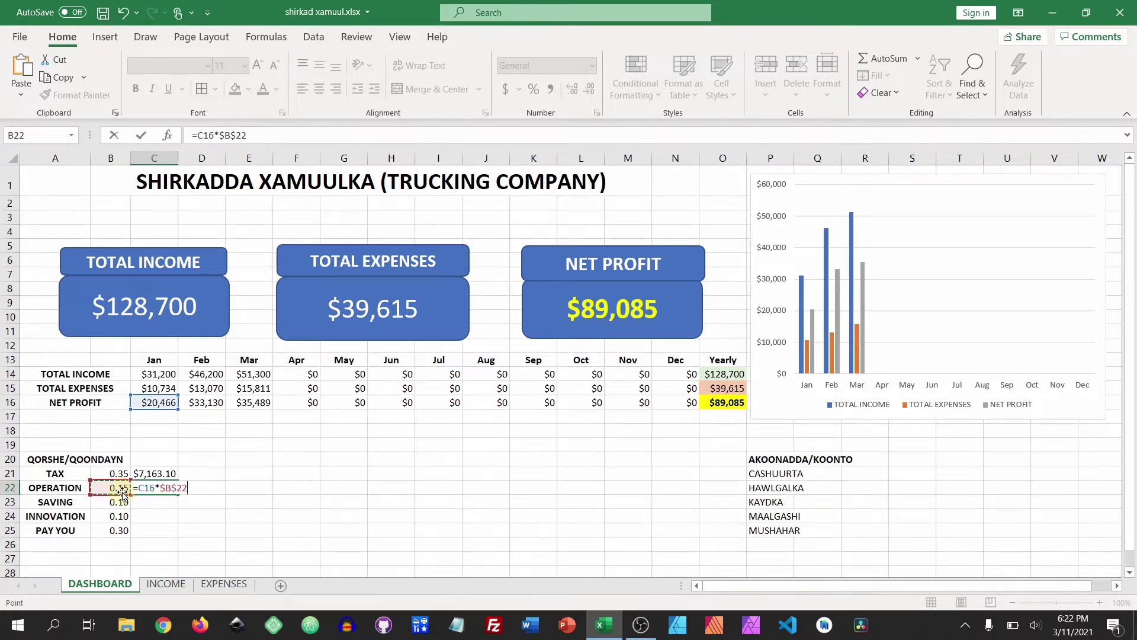
pyautogui.press('Return')
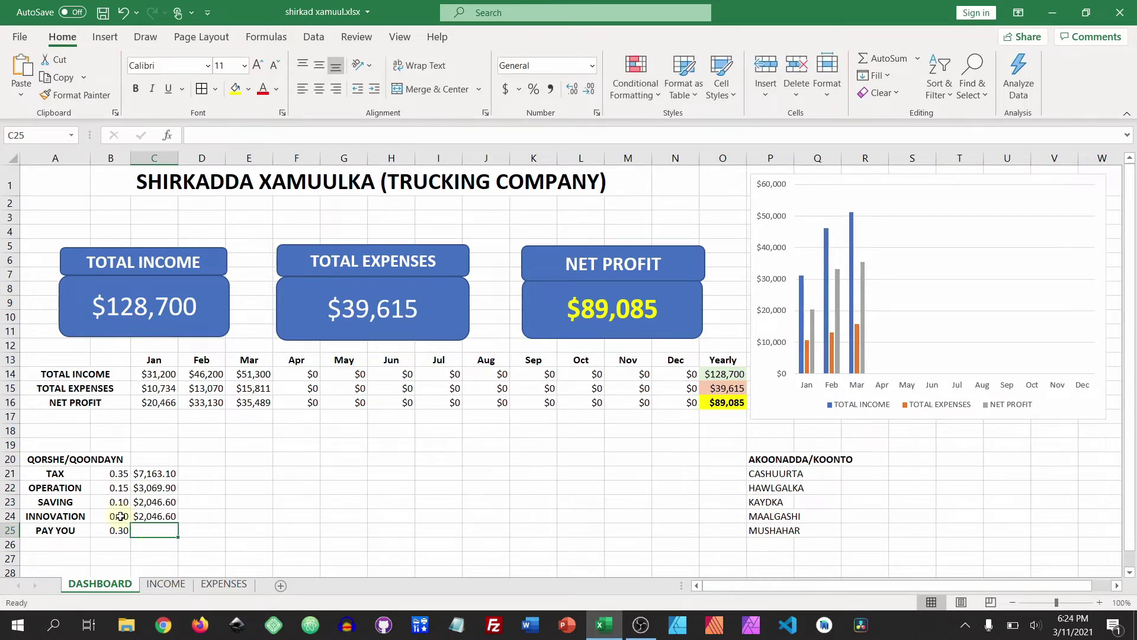
# Calculate January's PAY YOU allocation in C25 with the formula =C16*$B$25
pyautogui.write('=')
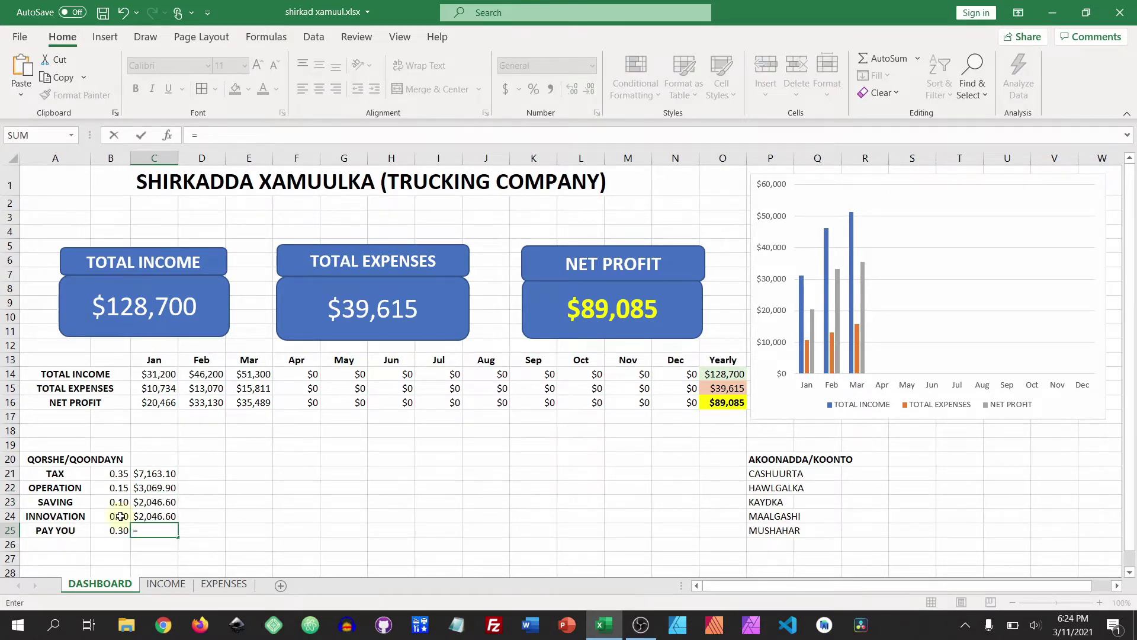
pyautogui.click(148, 402)
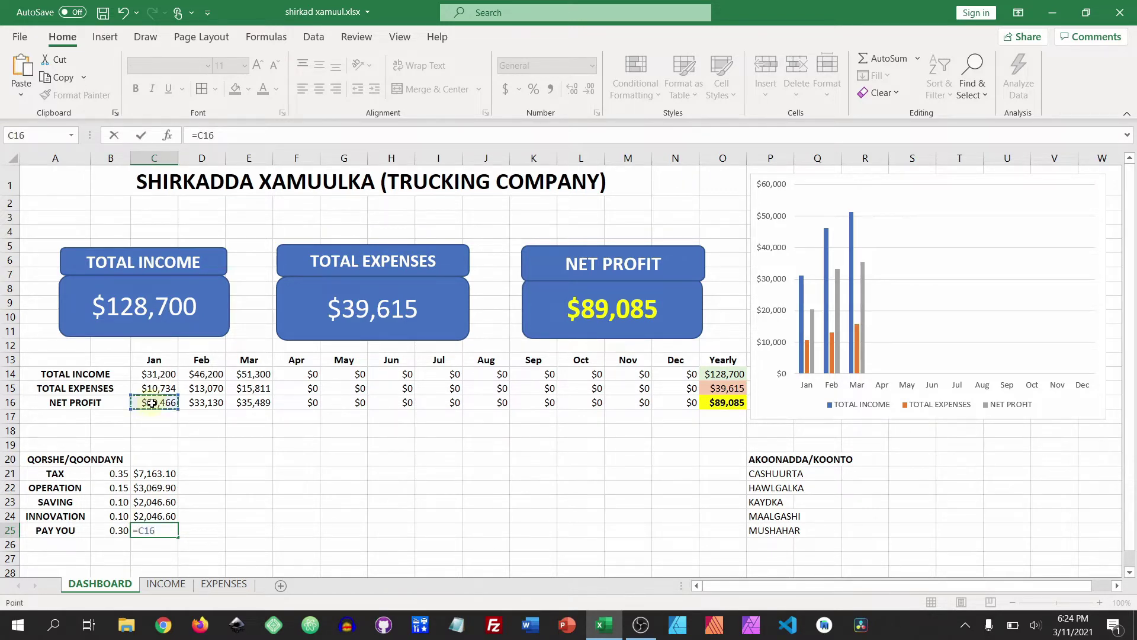
pyautogui.write('*')
pyautogui.click(112, 531)
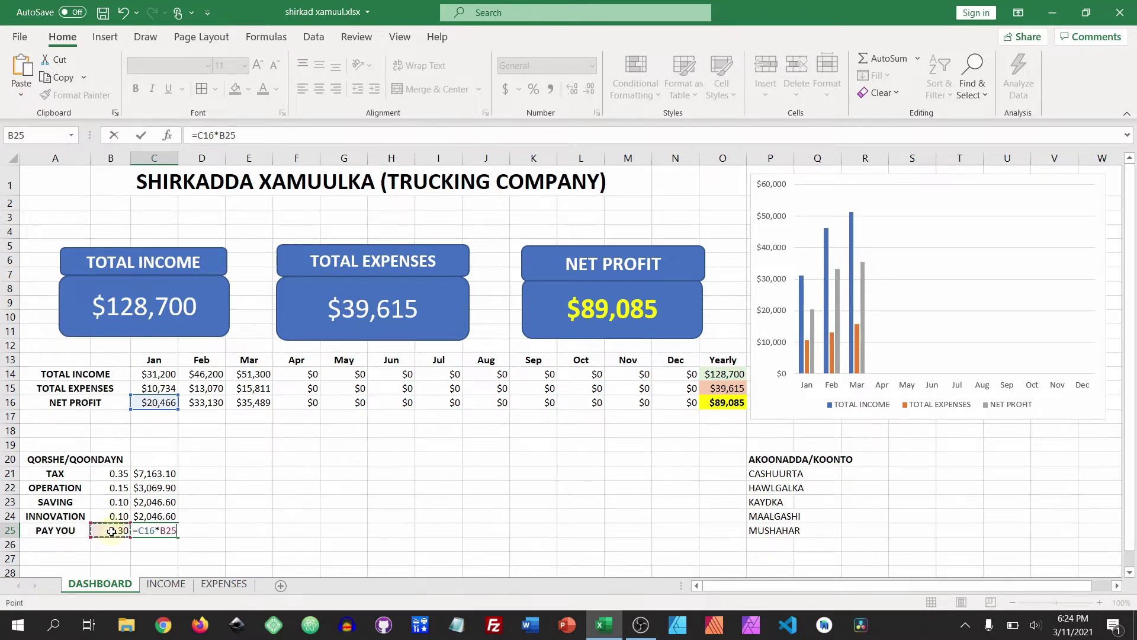
pyautogui.press('F4')
pyautogui.press('Return')
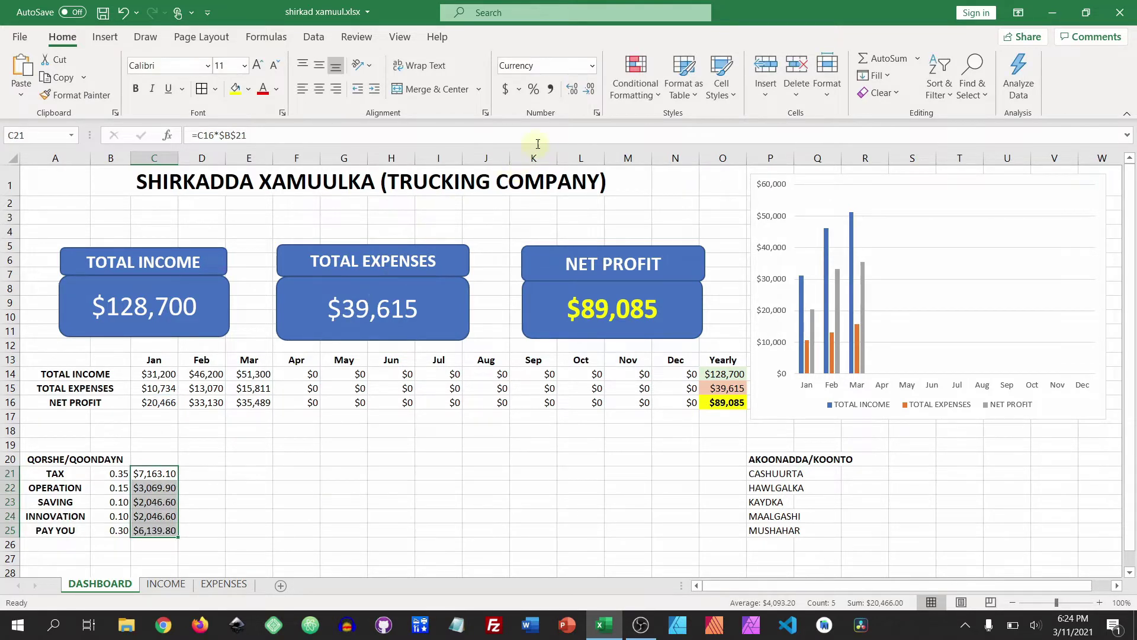
# Format the January allocations in C21:C25 to show no decimal places
pyautogui.click(587, 89)
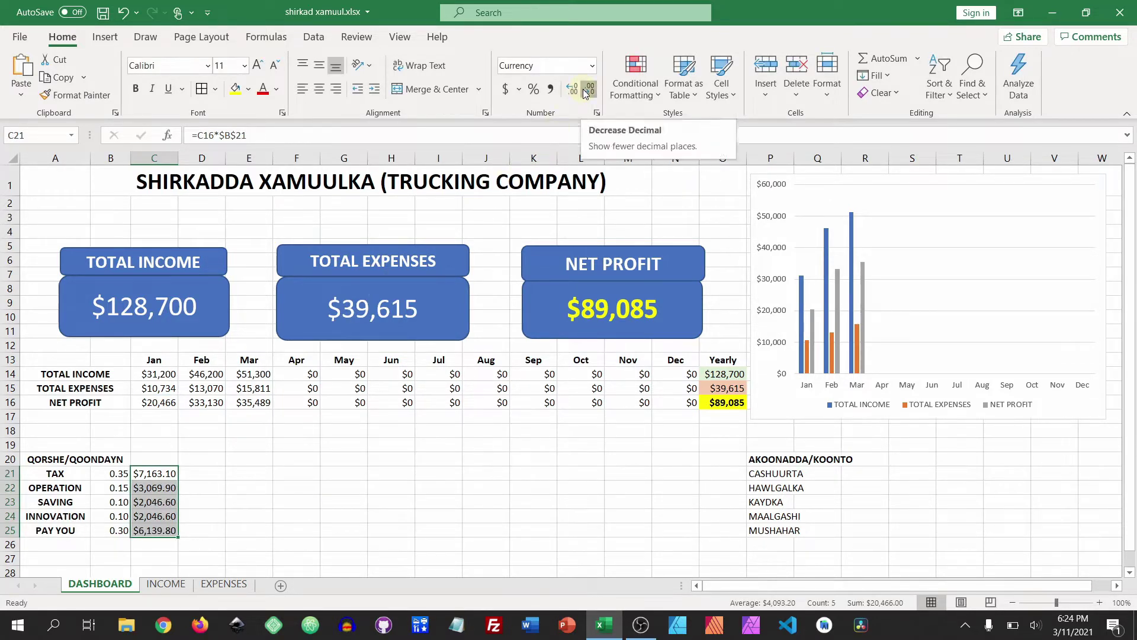
pyautogui.click(588, 89)
pyautogui.press('Right')
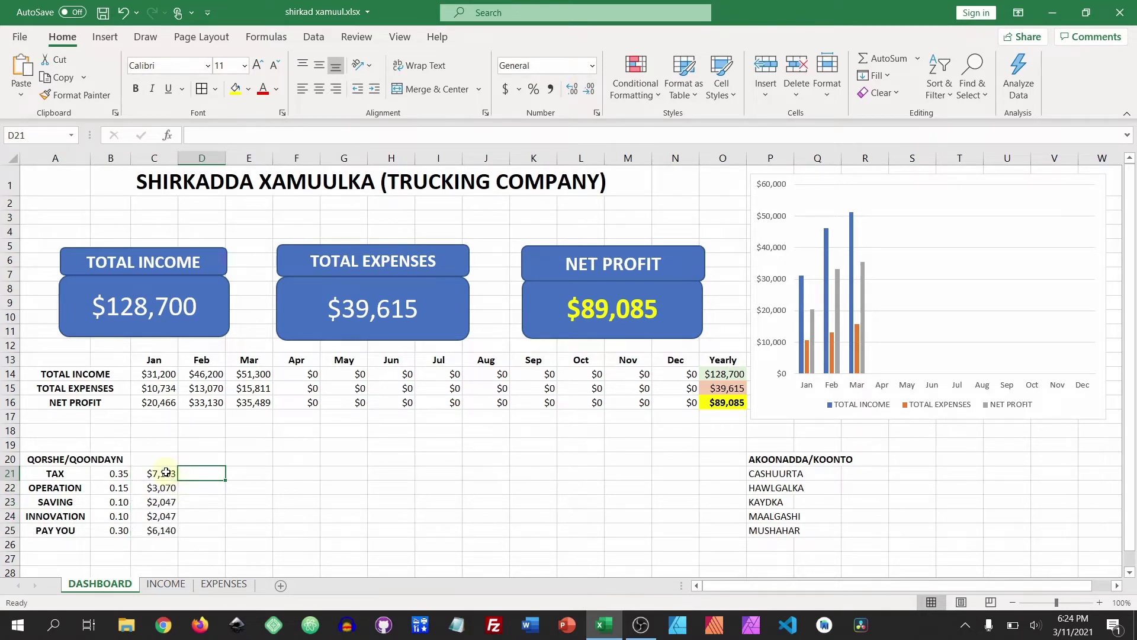
# Fill each January allocation formula in C21:C25 across its row through December in column N
pyautogui.click(166, 472)
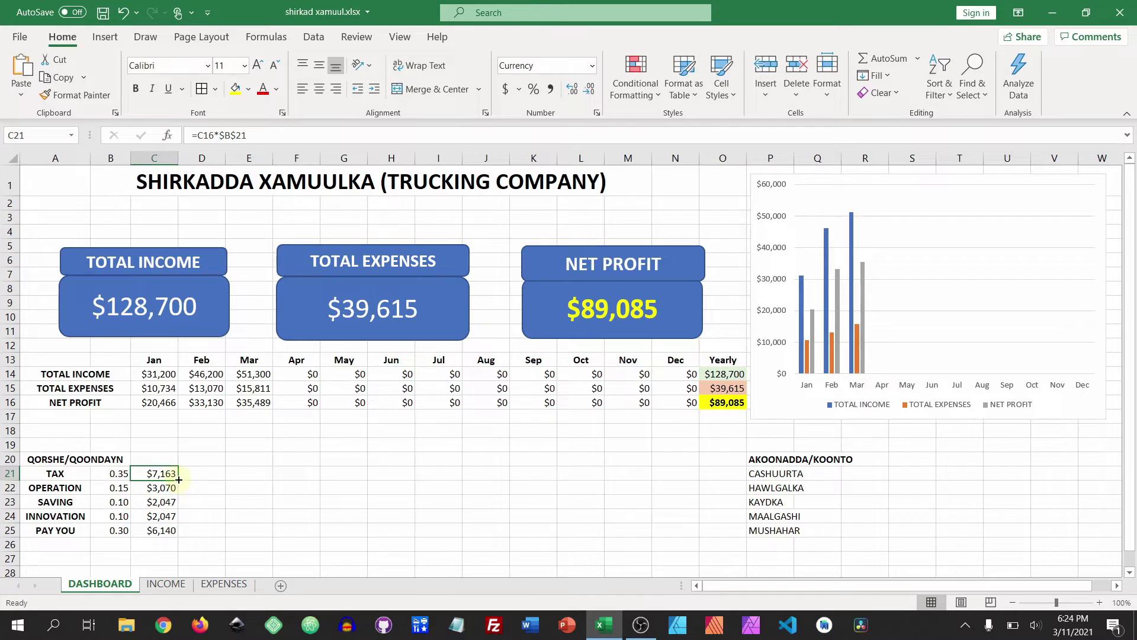
pyautogui.moveTo(178, 479); pyautogui.dragTo(675, 477)
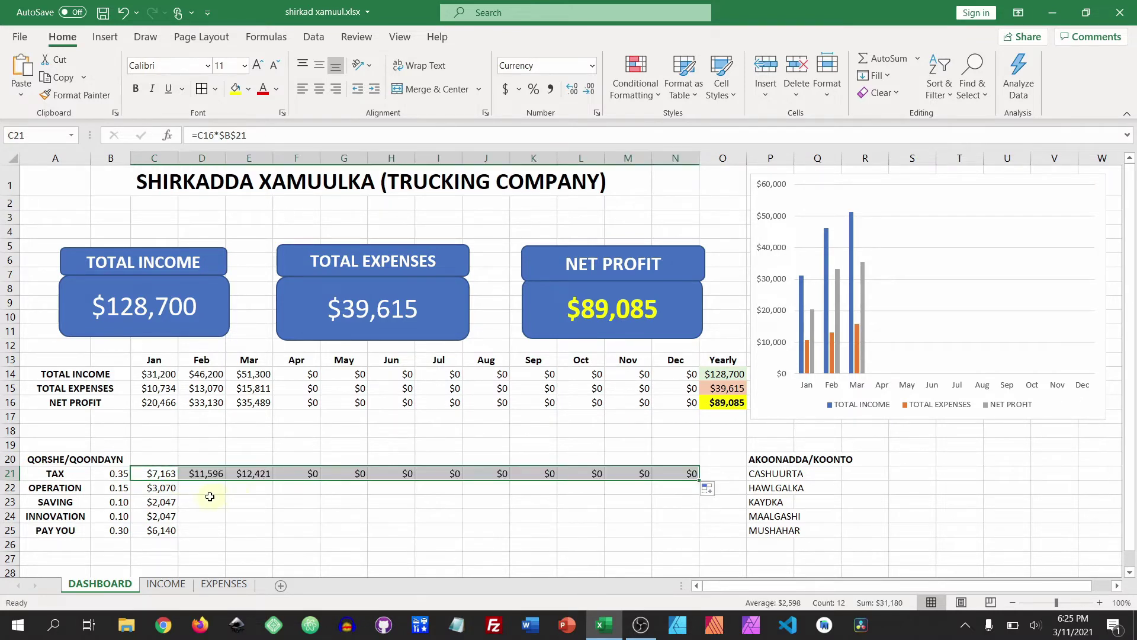
pyautogui.click(169, 487)
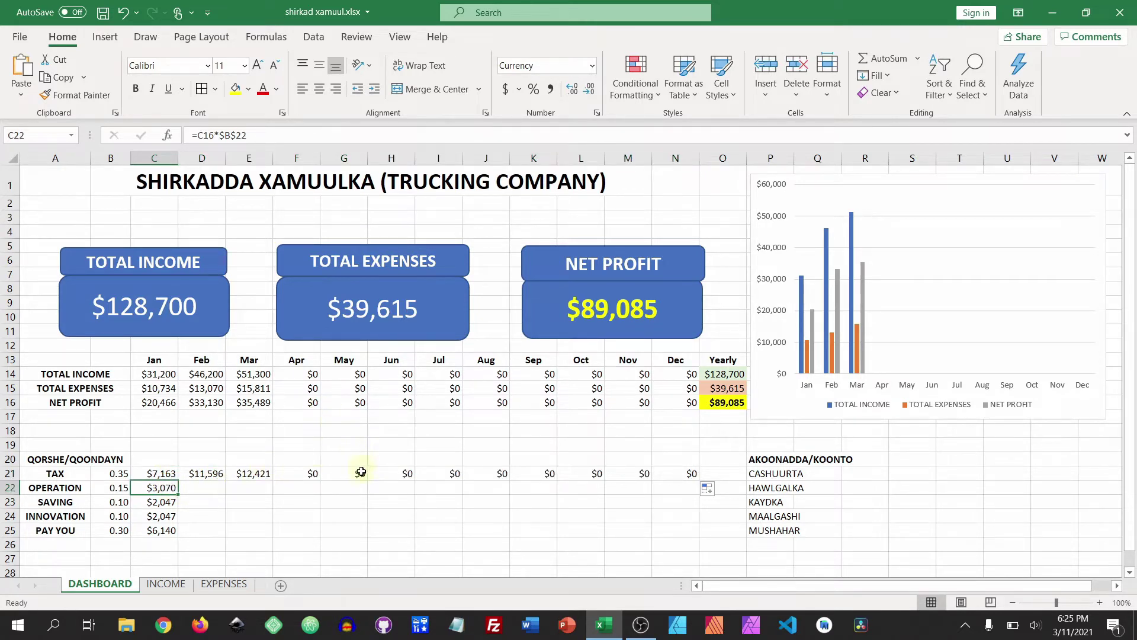
pyautogui.moveTo(178, 494); pyautogui.dragTo(681, 489)
pyautogui.click(172, 502)
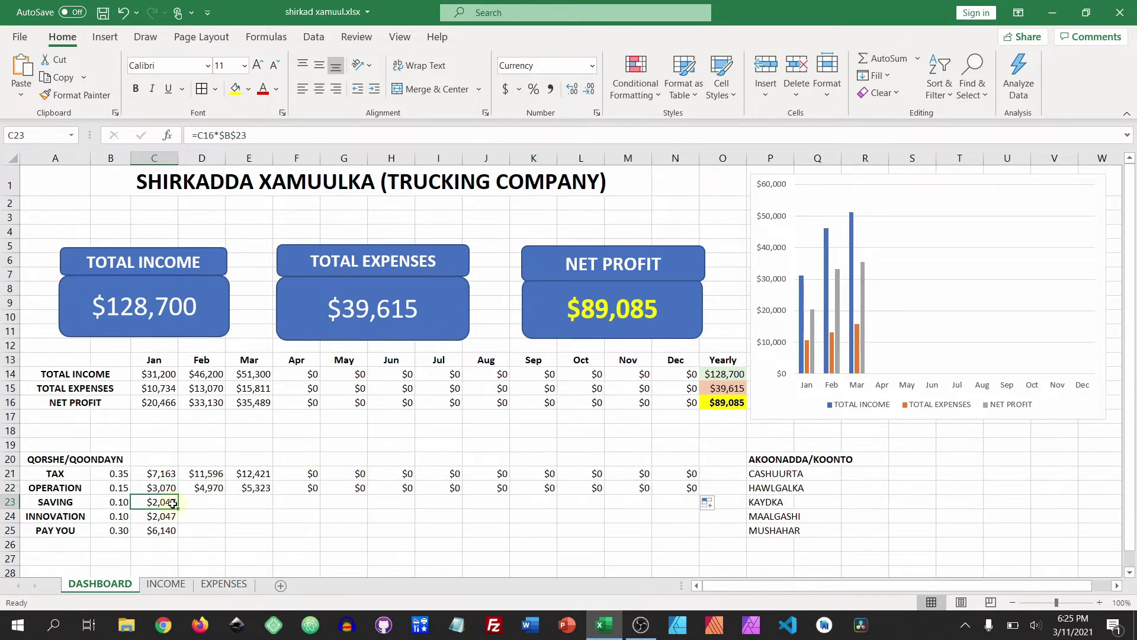
pyautogui.moveTo(178, 508); pyautogui.dragTo(687, 509)
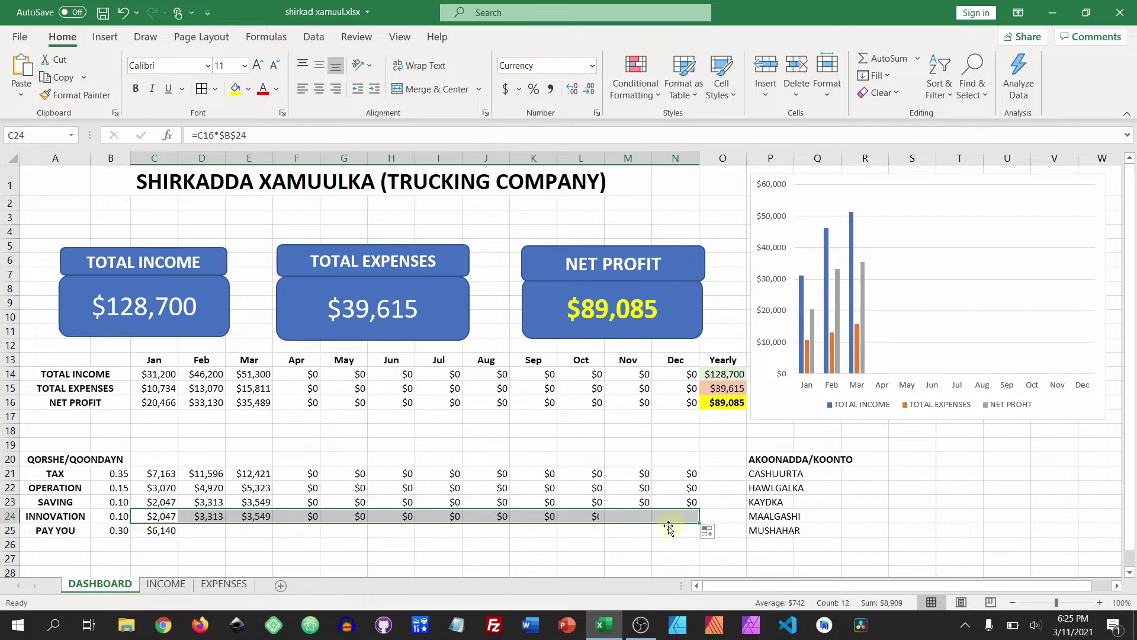
pyautogui.click(177, 533)
pyautogui.moveTo(178, 536); pyautogui.dragTo(688, 531)
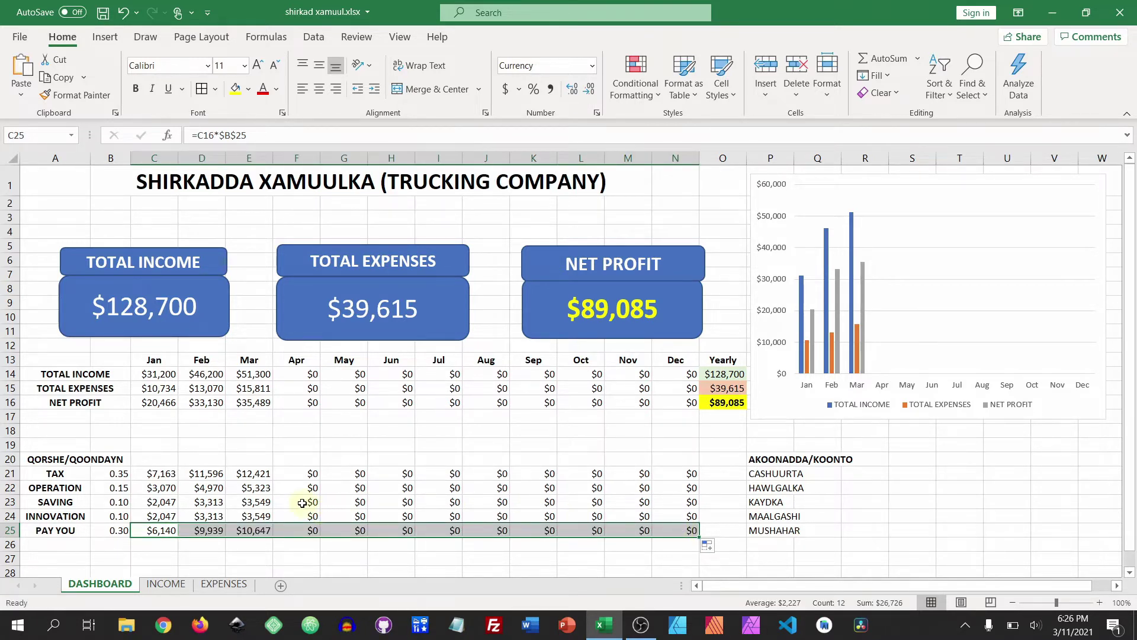
# Total the yearly TAX allocation in O21 with =SUM(C21:N21), leaving out the percentage in column B
pyautogui.click(729, 473)
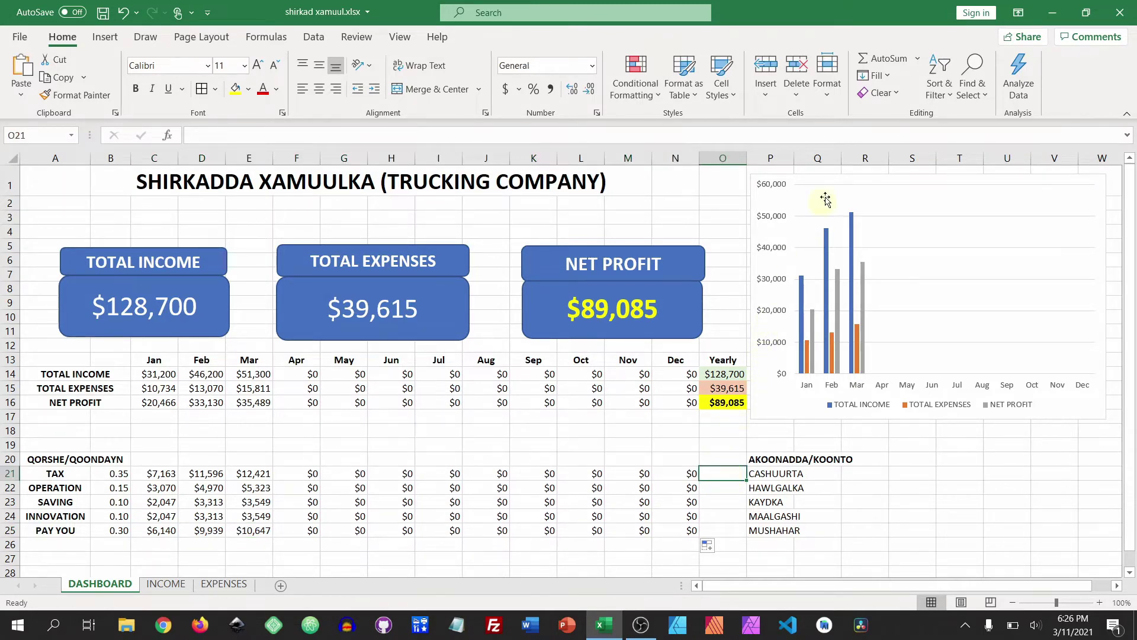
pyautogui.click(879, 59)
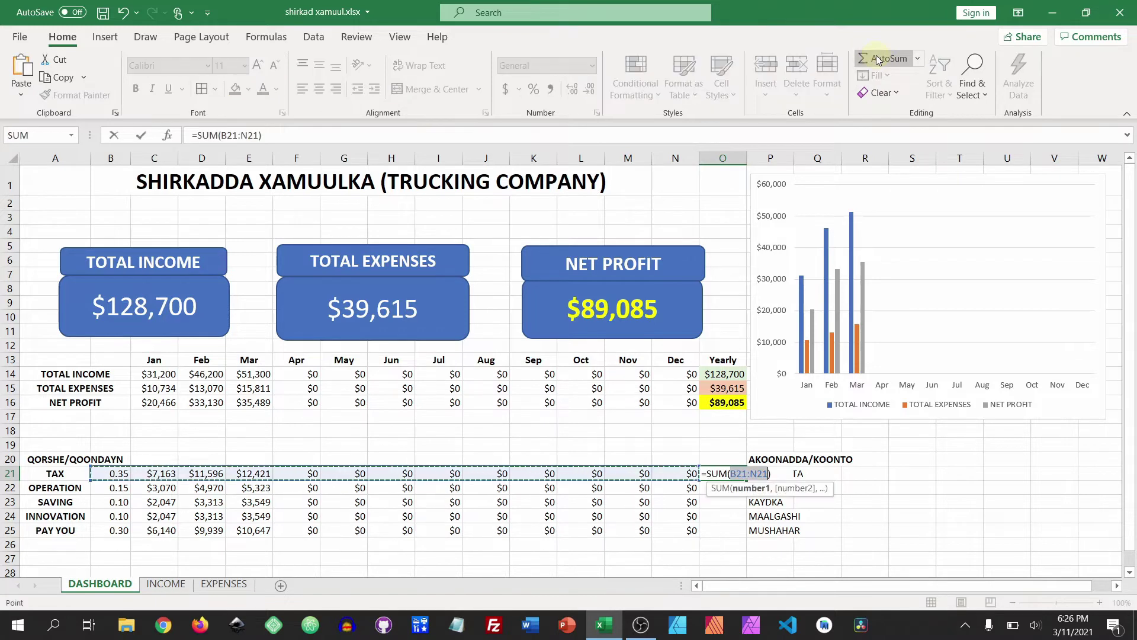
pyautogui.click(157, 472)
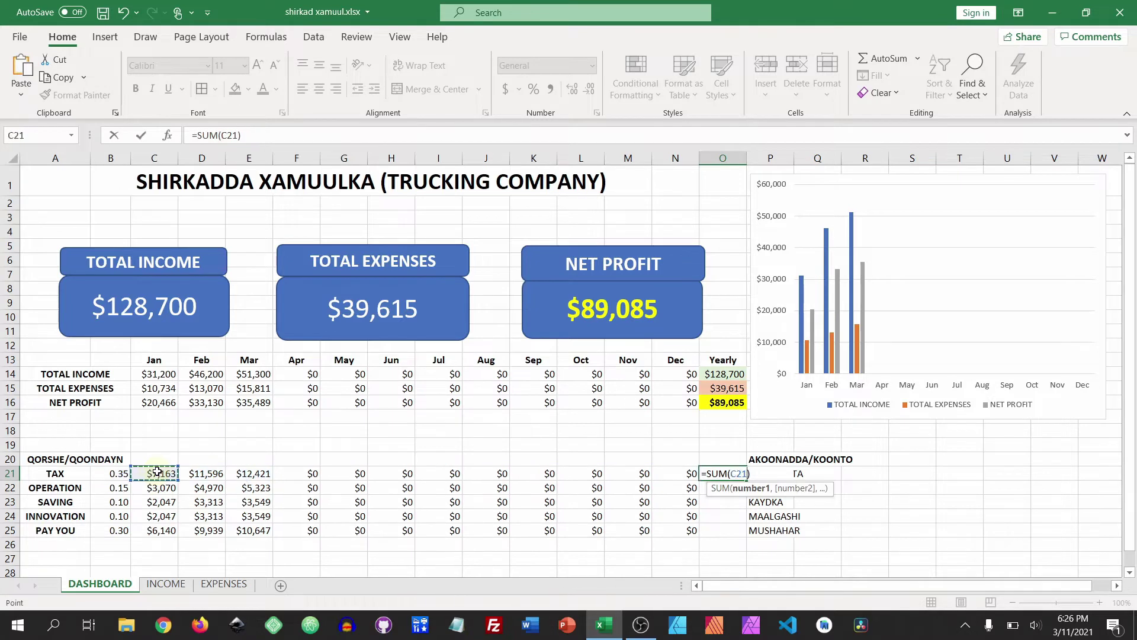
pyautogui.moveTo(188, 471); pyautogui.dragTo(661, 479)
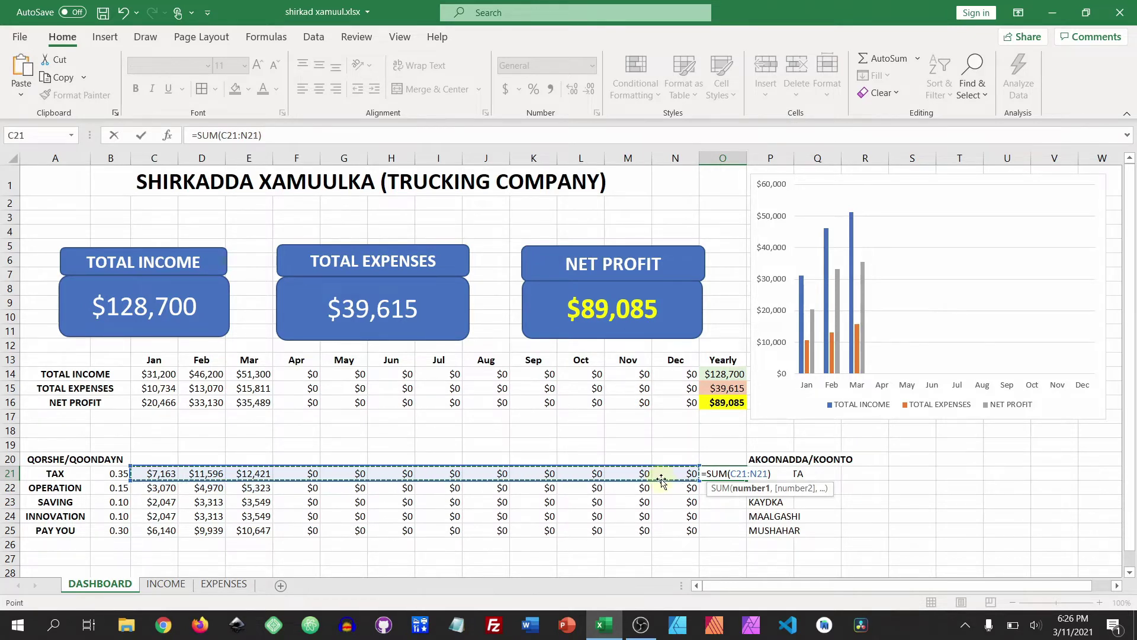
pyautogui.press('Return')
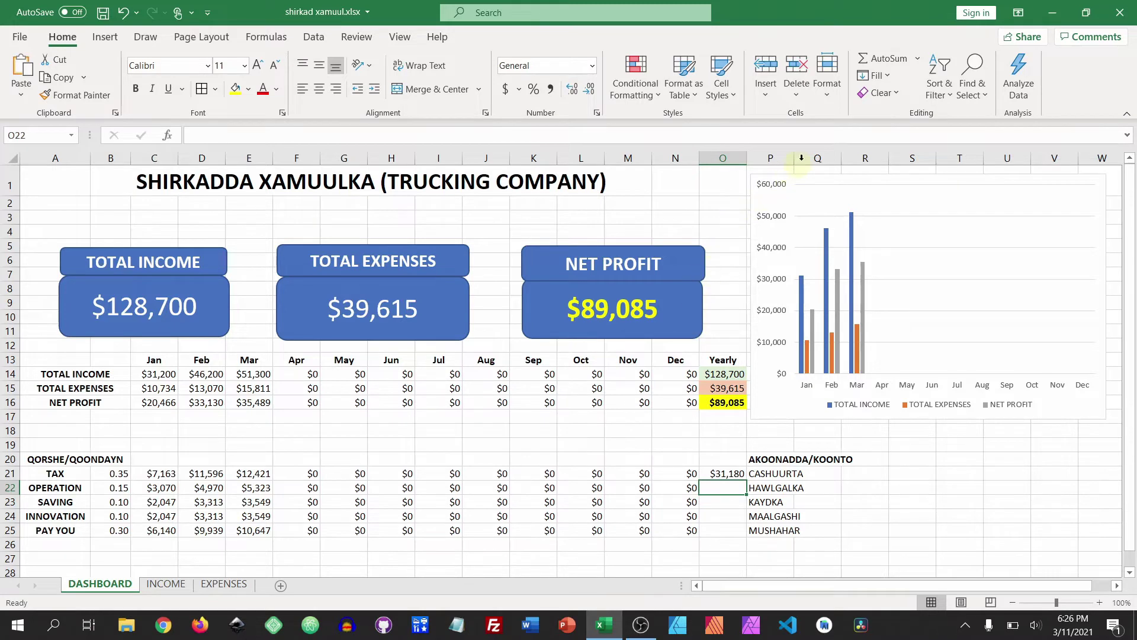
# Total the yearly OPERATION allocation in O22 with =SUM(C22:N22)
pyautogui.click(868, 58)
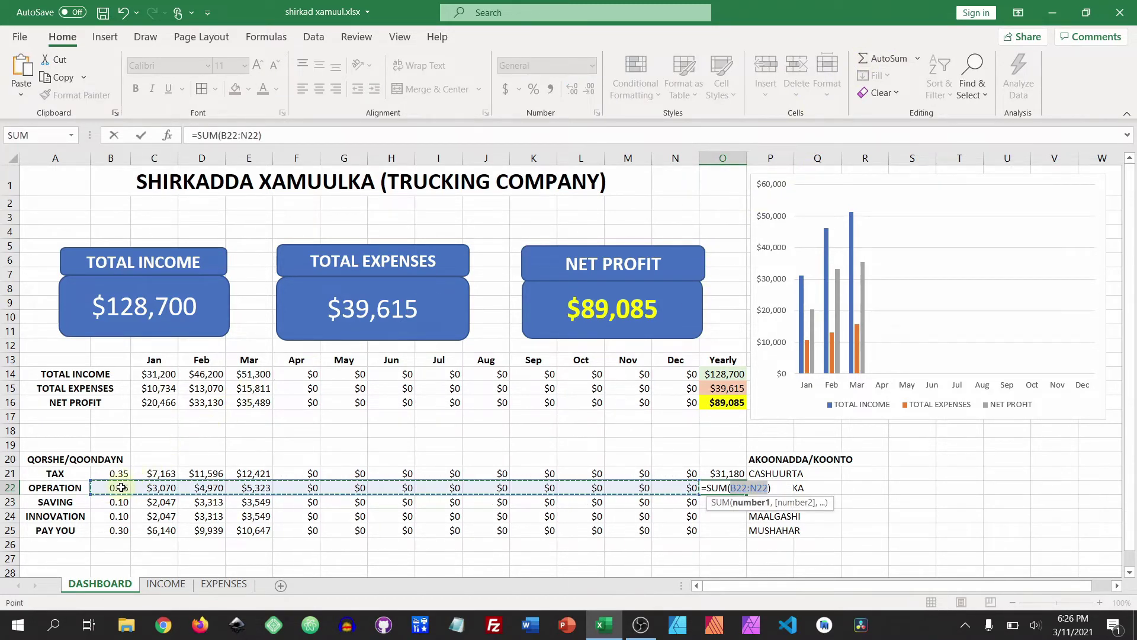
pyautogui.click(136, 487)
pyautogui.moveTo(160, 489); pyautogui.dragTo(681, 491)
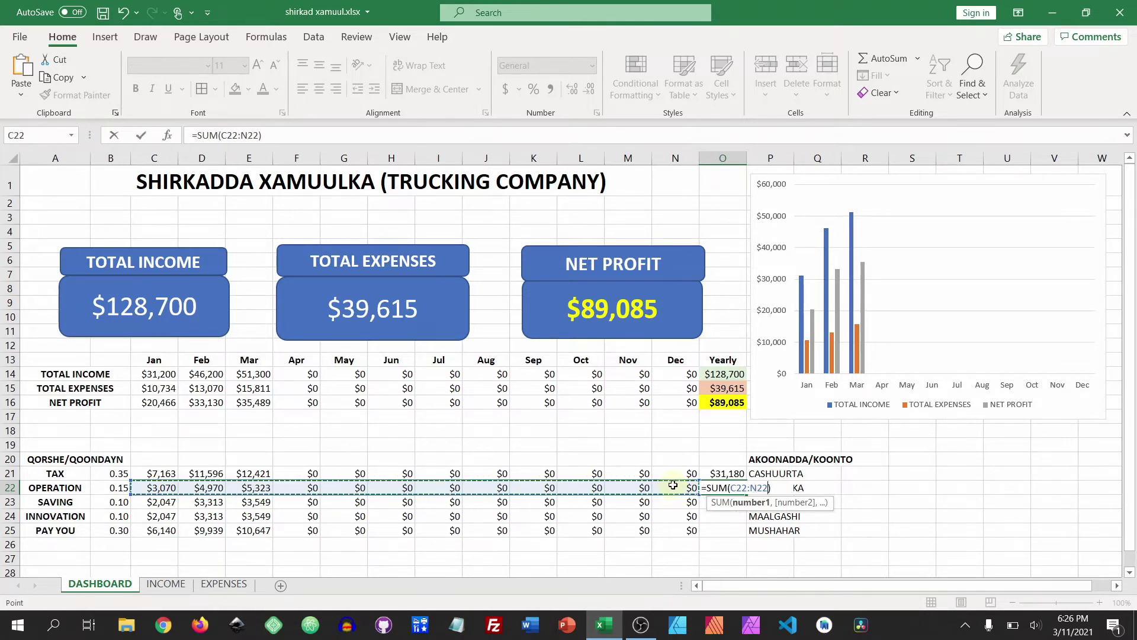
pyautogui.press('Return')
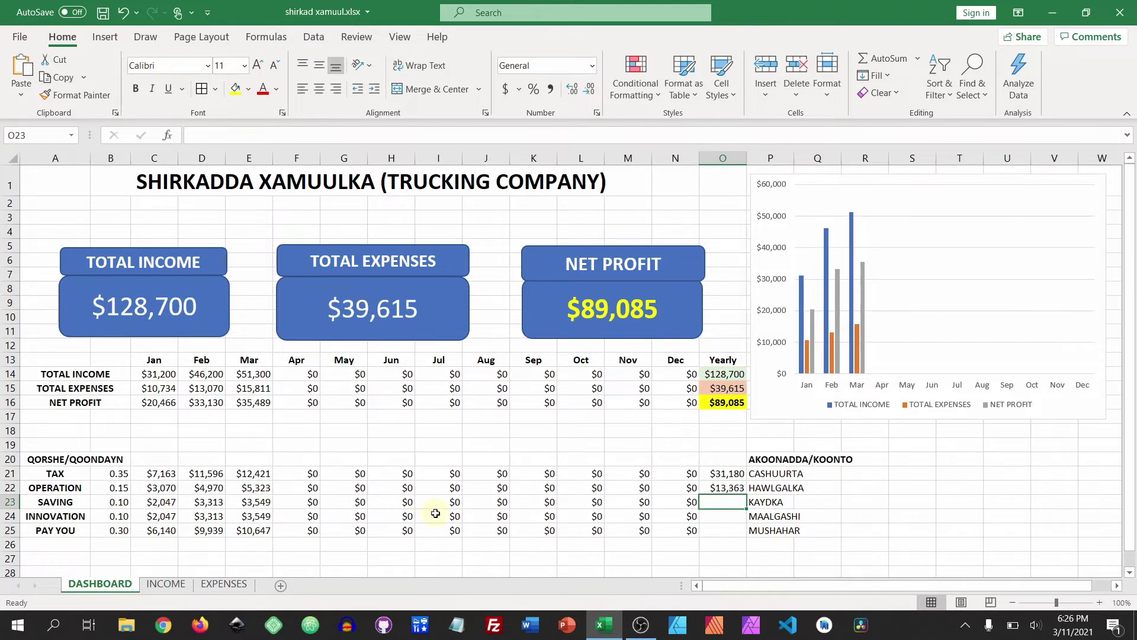
# Total the yearly SAVING and INNOVATION allocations in O23 and O24 with =SUM(C23:N23) and =SUM(C24:N24)
pyautogui.click(878, 64)
pyautogui.moveTo(154, 501); pyautogui.dragTo(660, 510)
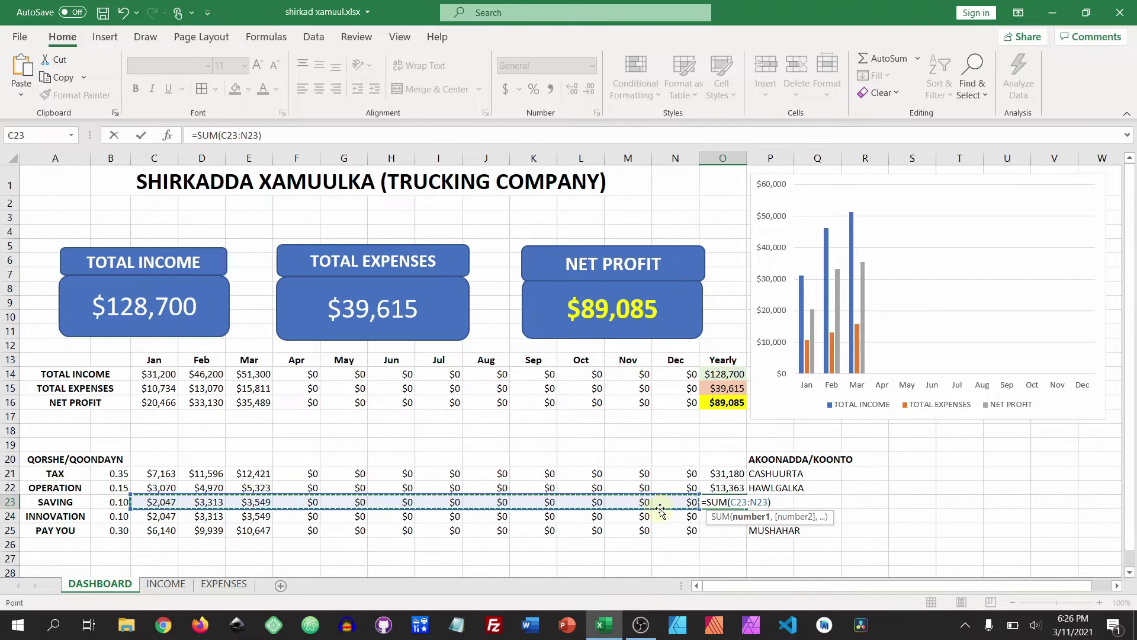
pyautogui.press('Return')
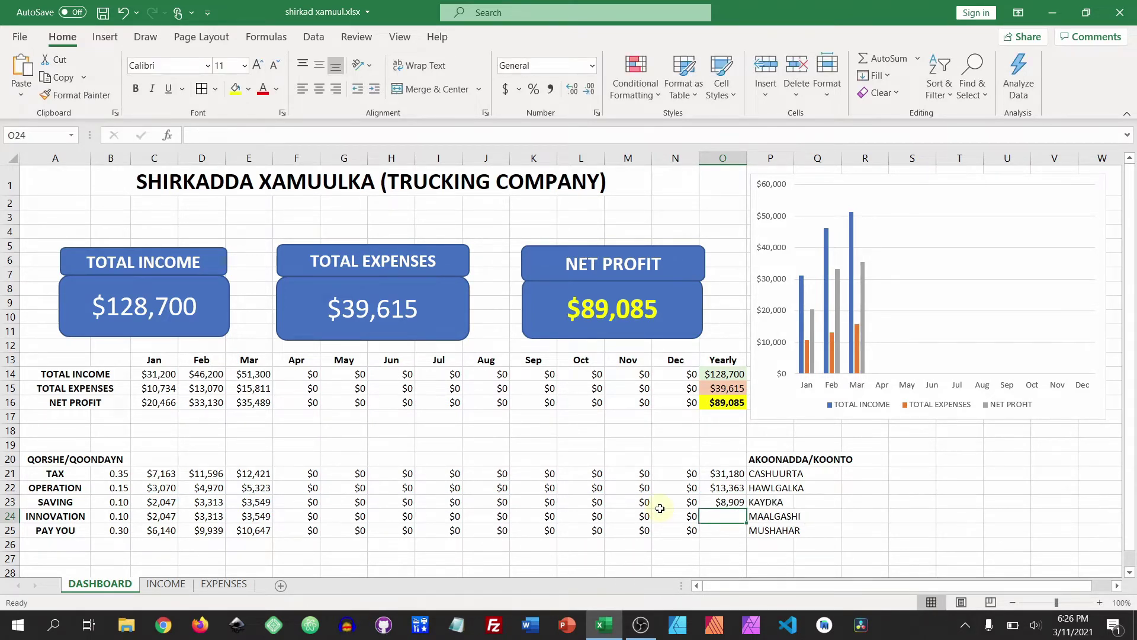
pyautogui.click(873, 59)
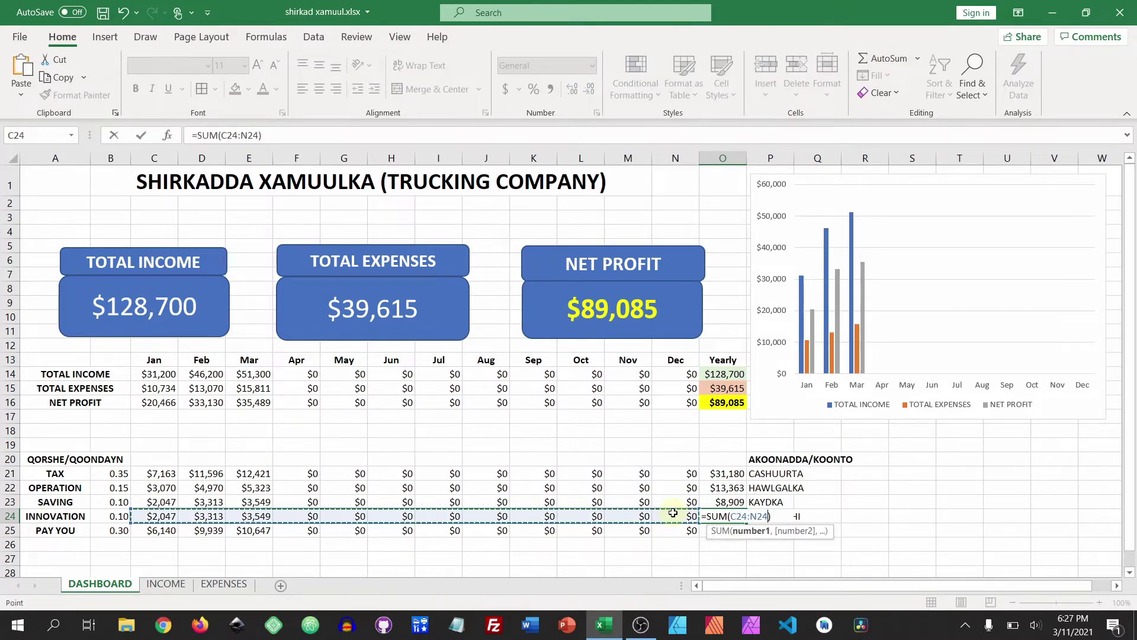
pyautogui.press('Return')
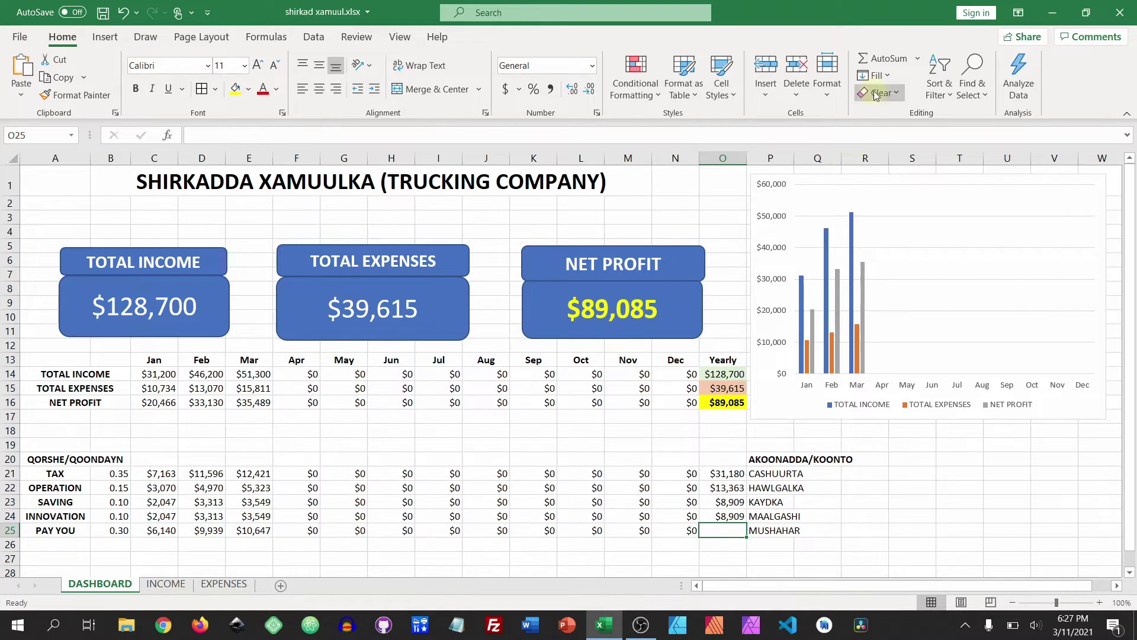
# Total the yearly PAY YOU allocation in O25 by summing C25:N25 instead of the suggested cells above it
pyautogui.click(877, 59)
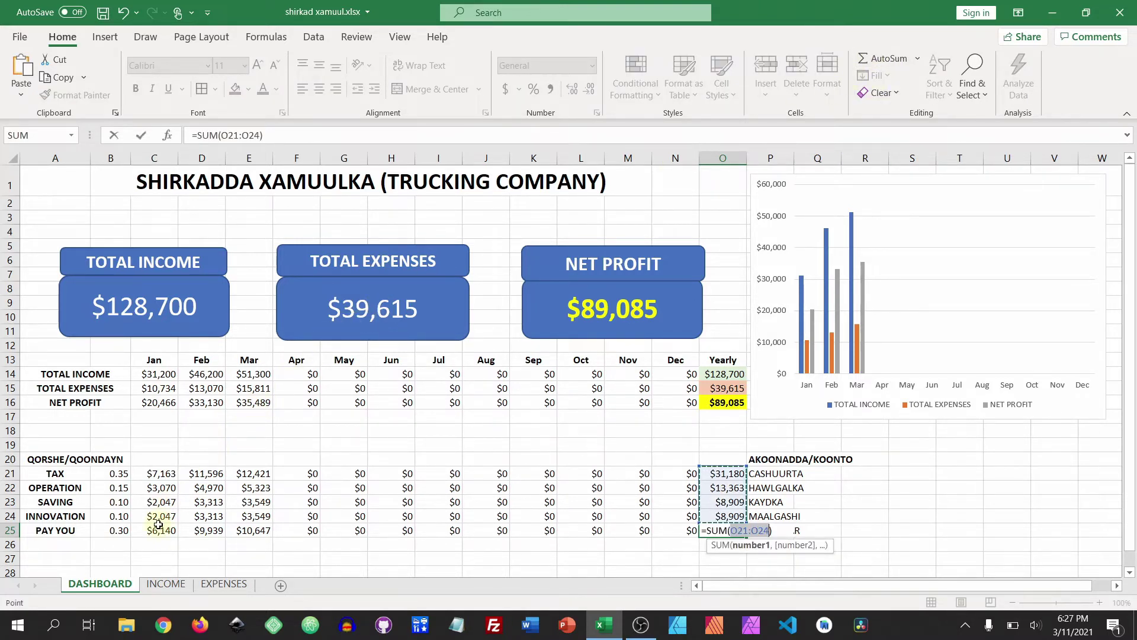
pyautogui.moveTo(155, 530); pyautogui.dragTo(670, 536)
pyautogui.press('Return')
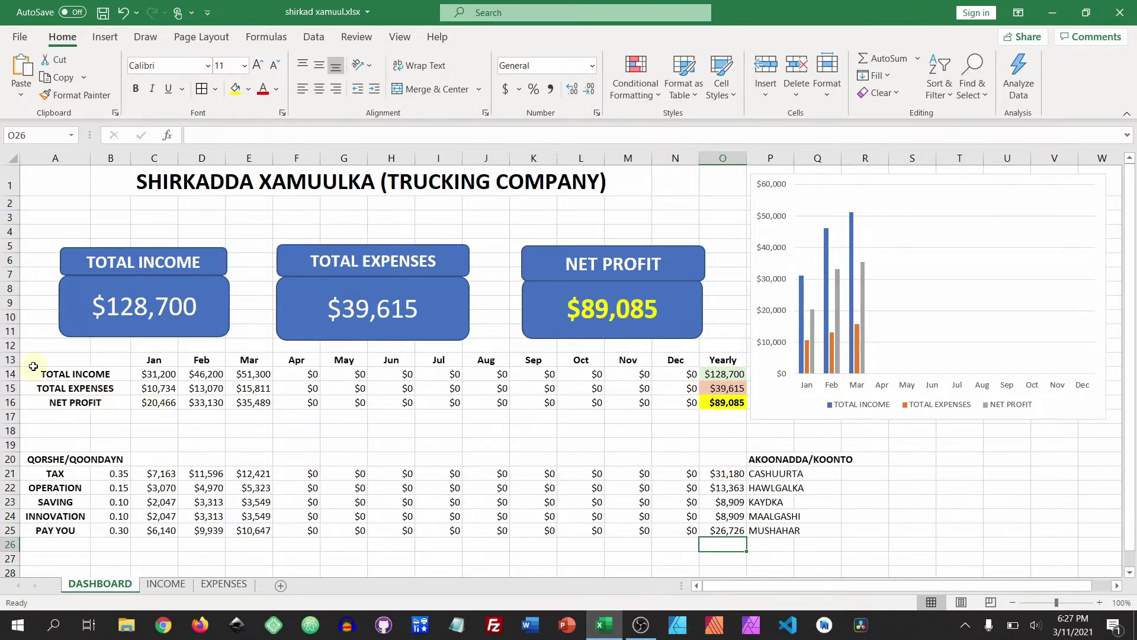
# Apply All Borders to the monthly summary table A13:O16 and the allocation table A20:Q25
pyautogui.moveTo(30, 357); pyautogui.dragTo(715, 400)
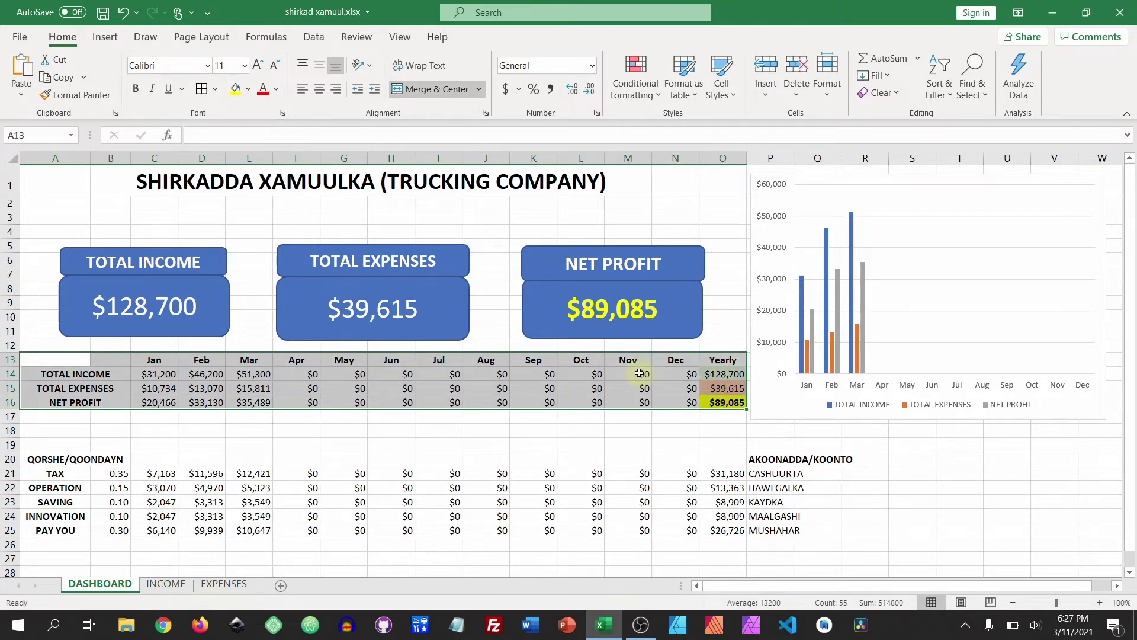
pyautogui.click(215, 90)
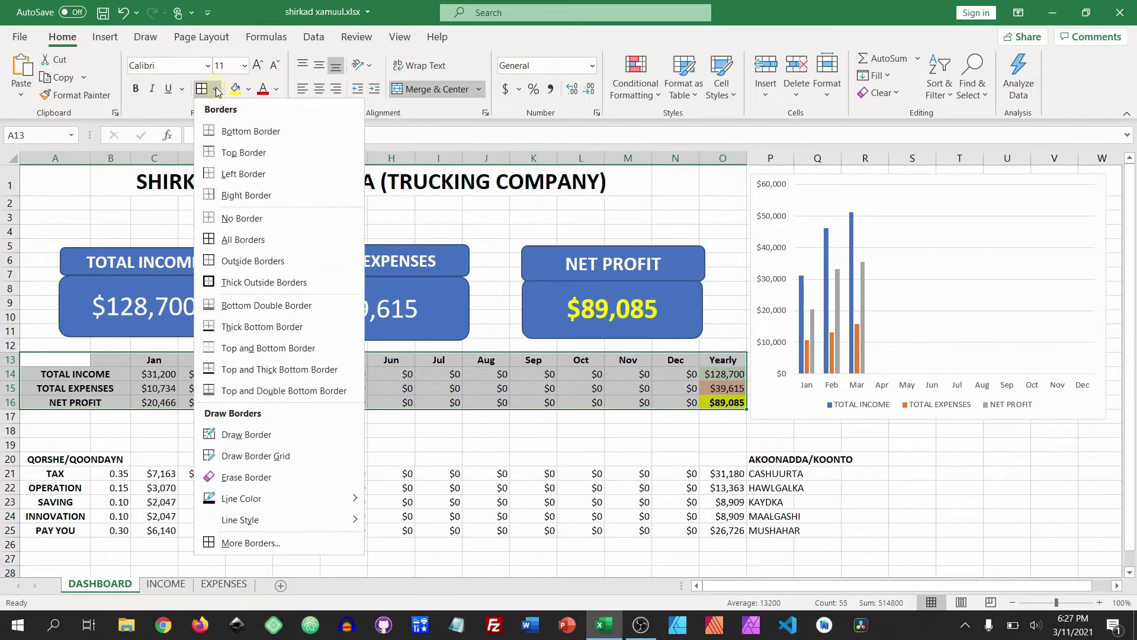
pyautogui.click(224, 243)
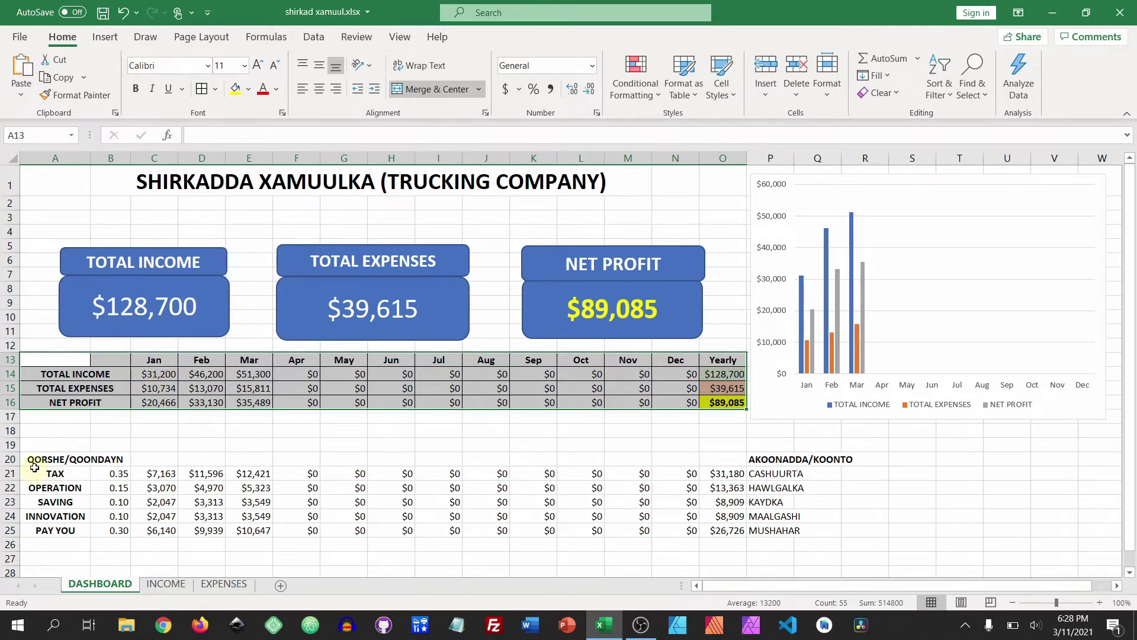
pyautogui.moveTo(34, 465); pyautogui.dragTo(807, 528)
pyautogui.click(215, 89)
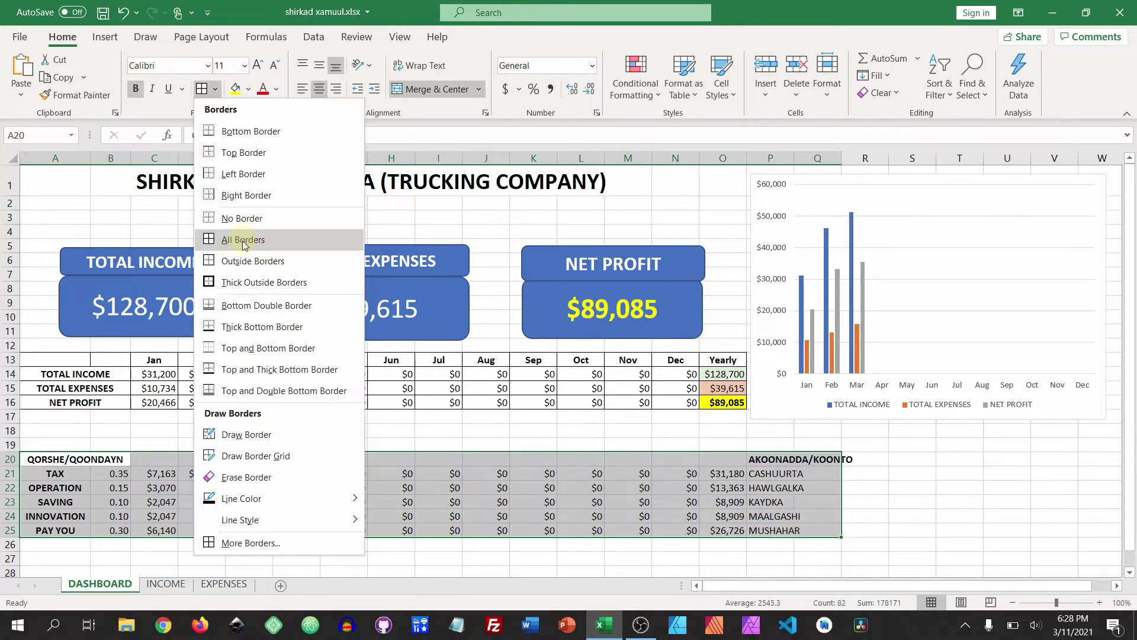
pyautogui.click(243, 239)
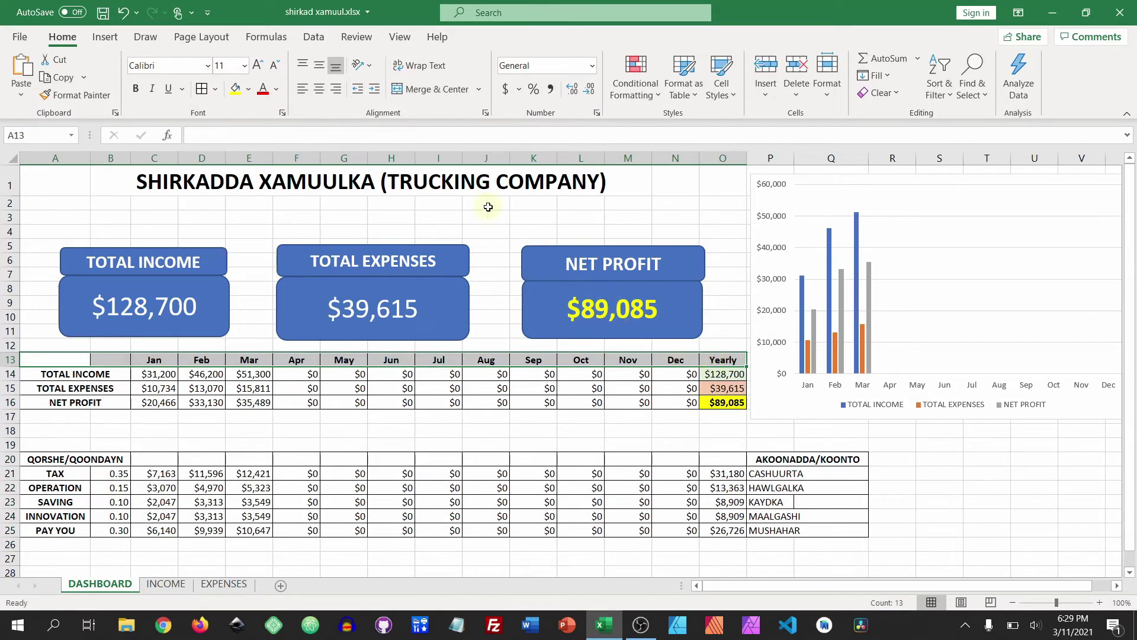
# Give the month header row A13:O13 a green fill and white text
pyautogui.click(249, 90)
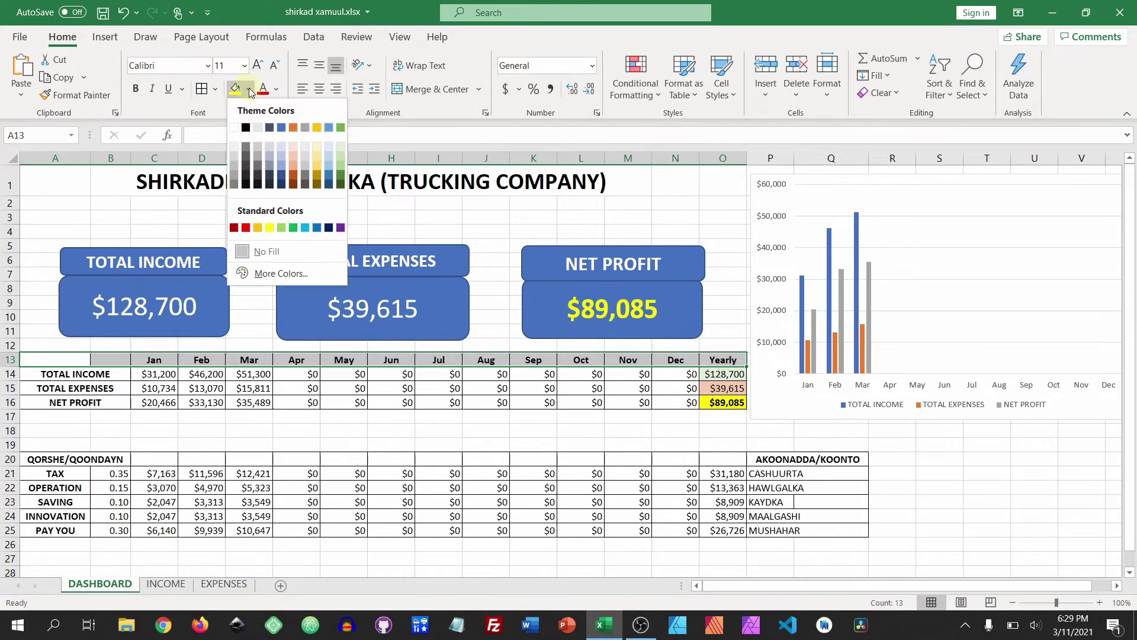
pyautogui.click(341, 128)
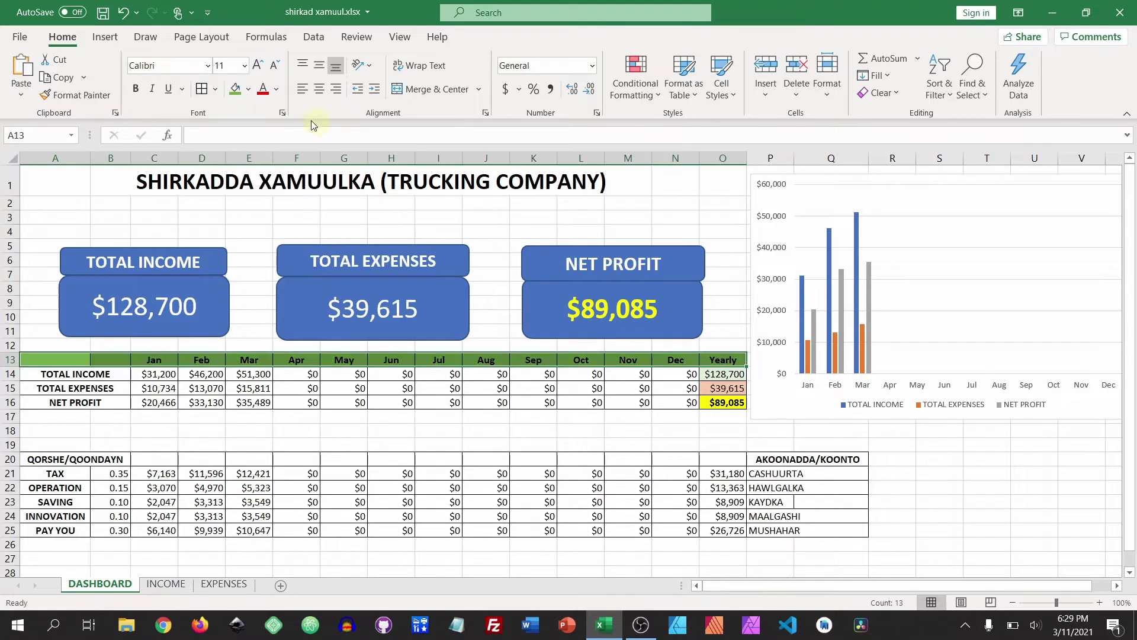
pyautogui.click(279, 93)
pyautogui.click(274, 143)
pyautogui.click(154, 444)
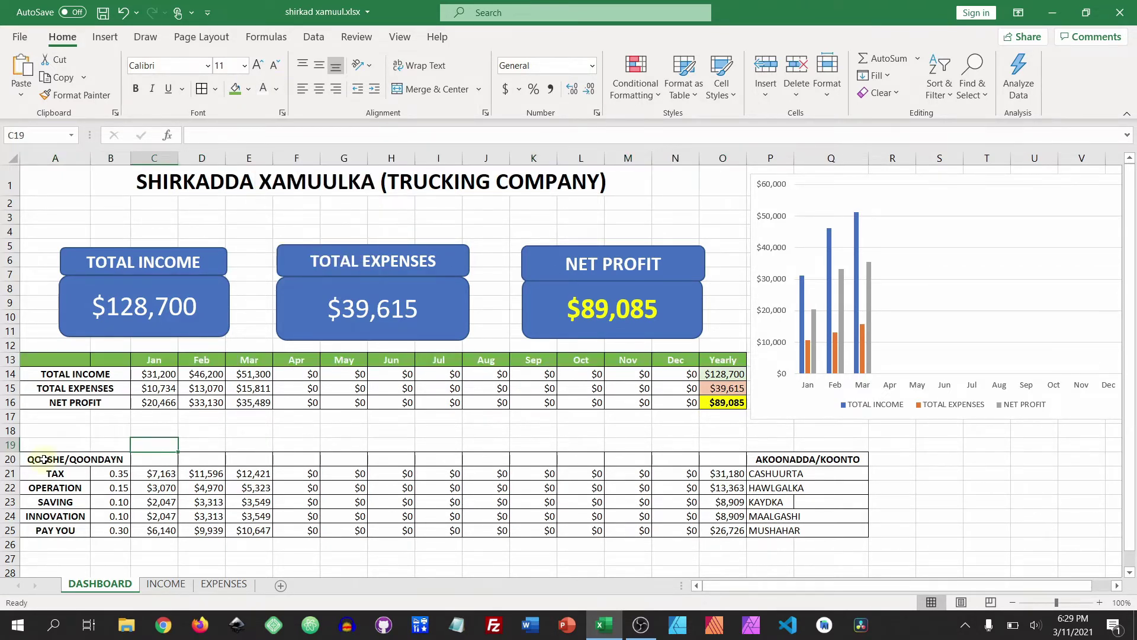
# Apply the same green fill and white text to the allocation header row A20:Q20, and merge and center its empty cells C20:O20
pyautogui.moveTo(44, 459); pyautogui.dragTo(751, 464)
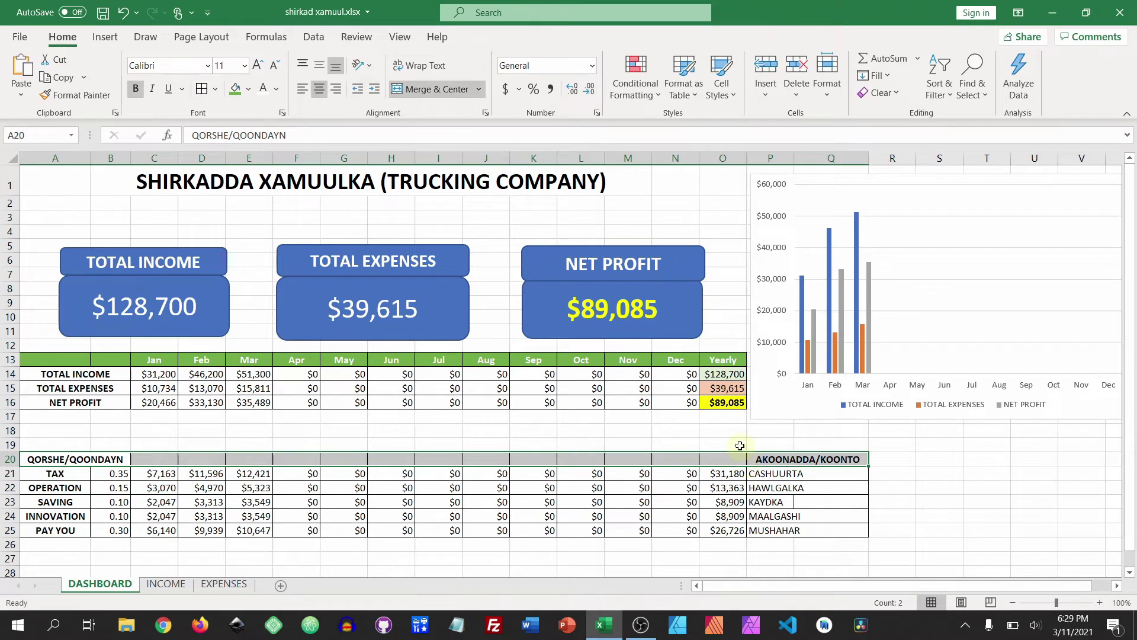
pyautogui.click(235, 88)
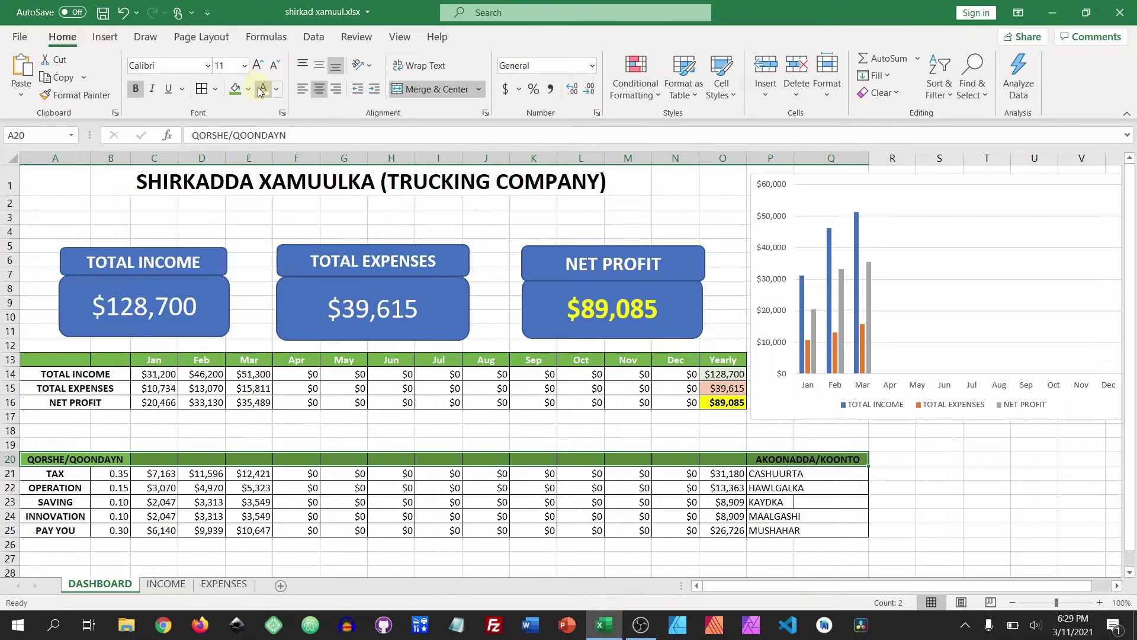
pyautogui.click(260, 88)
pyautogui.moveTo(723, 459); pyautogui.dragTo(154, 459)
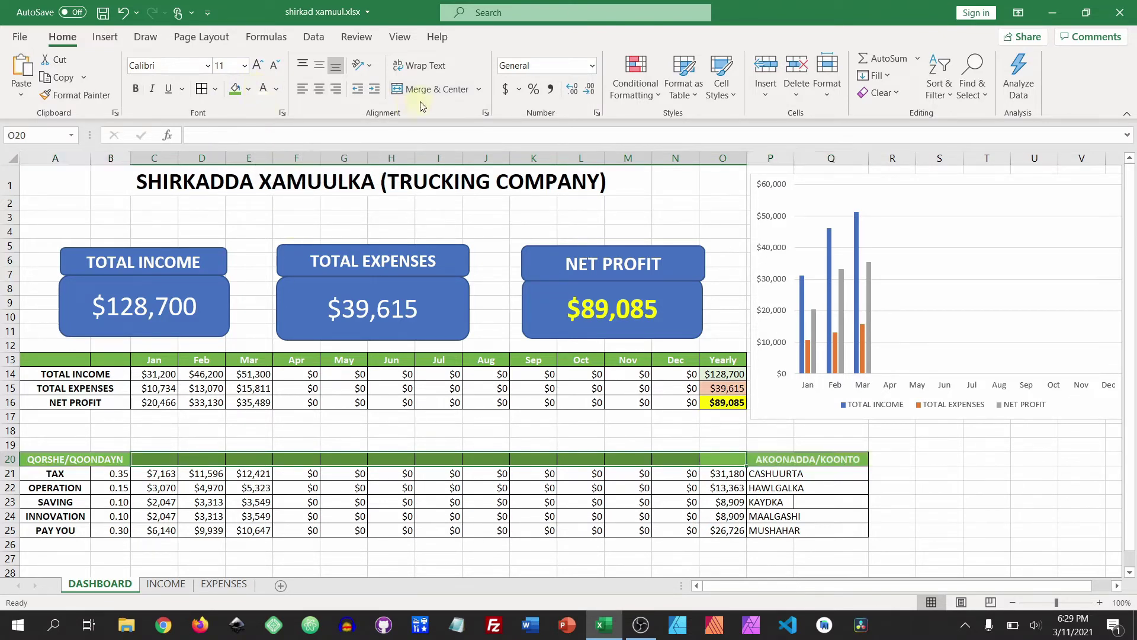
pyautogui.click(421, 90)
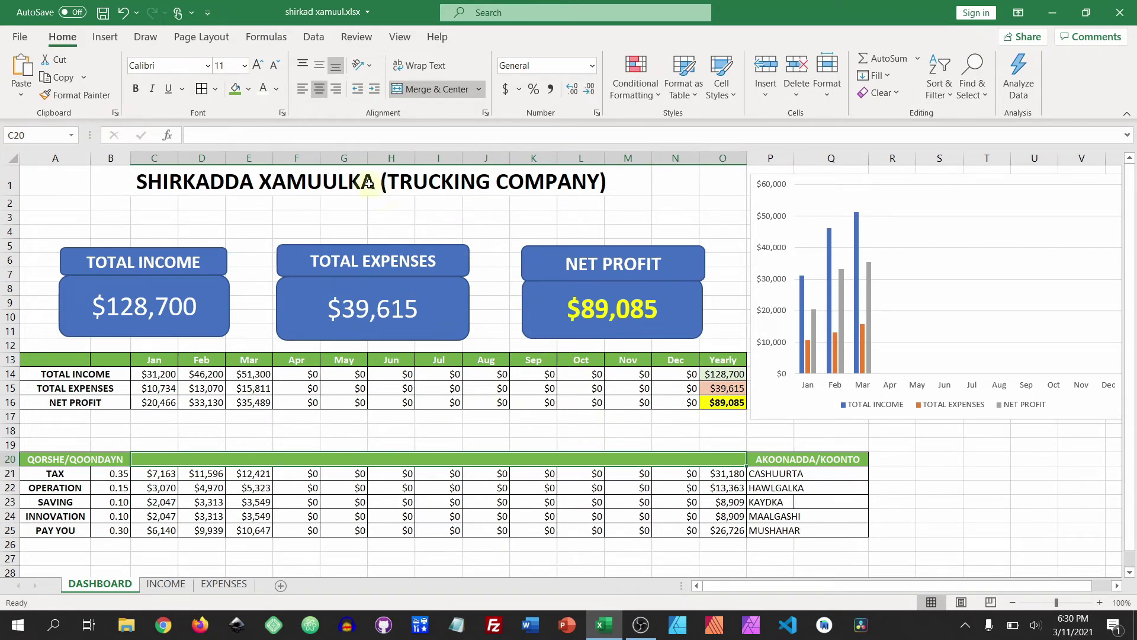
# Hide the gridlines on the DASHBOARD sheet
pyautogui.click(201, 38)
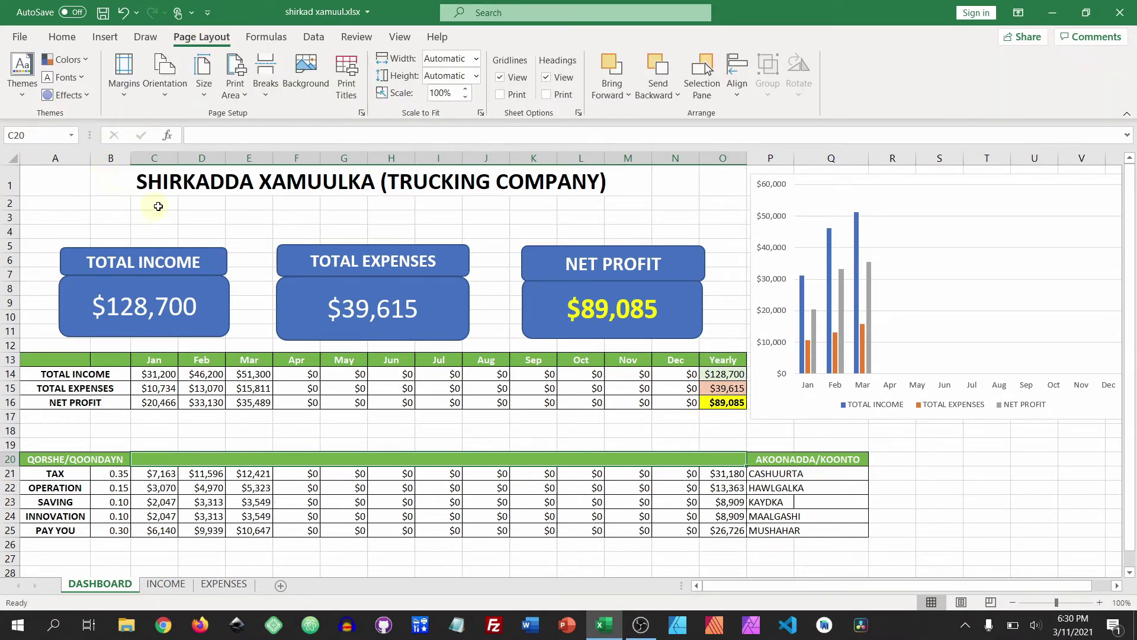
pyautogui.click(499, 78)
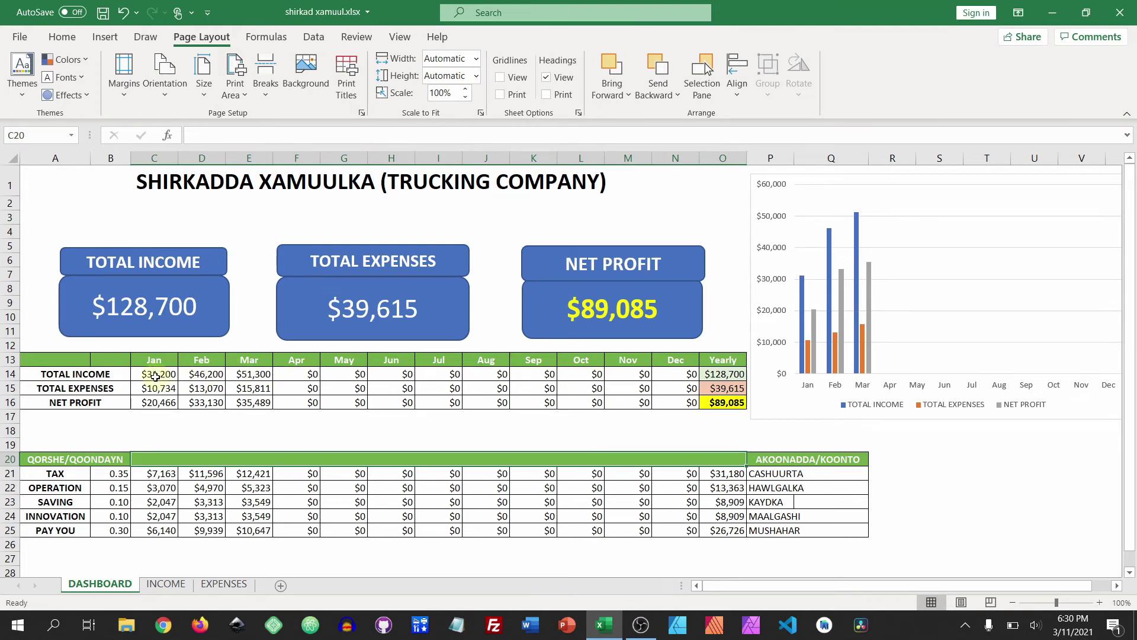
# Add an Equal To conditional formatting rule to the monthly figures C14:N16 that gives values of 0 a custom white font color
pyautogui.moveTo(155, 376); pyautogui.dragTo(661, 394)
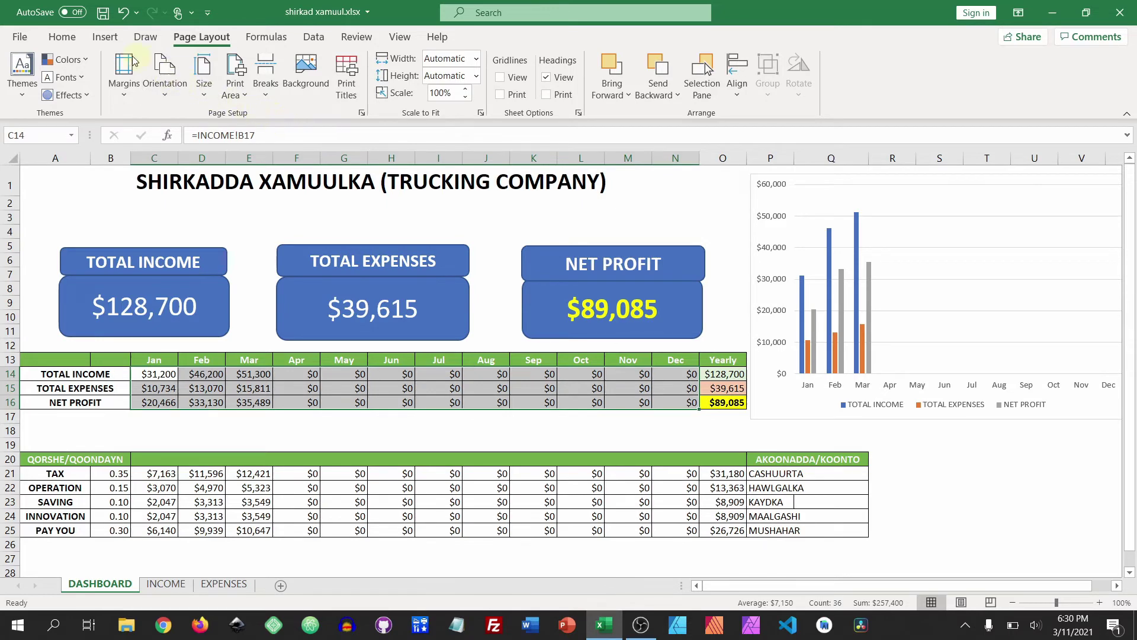
pyautogui.click(75, 37)
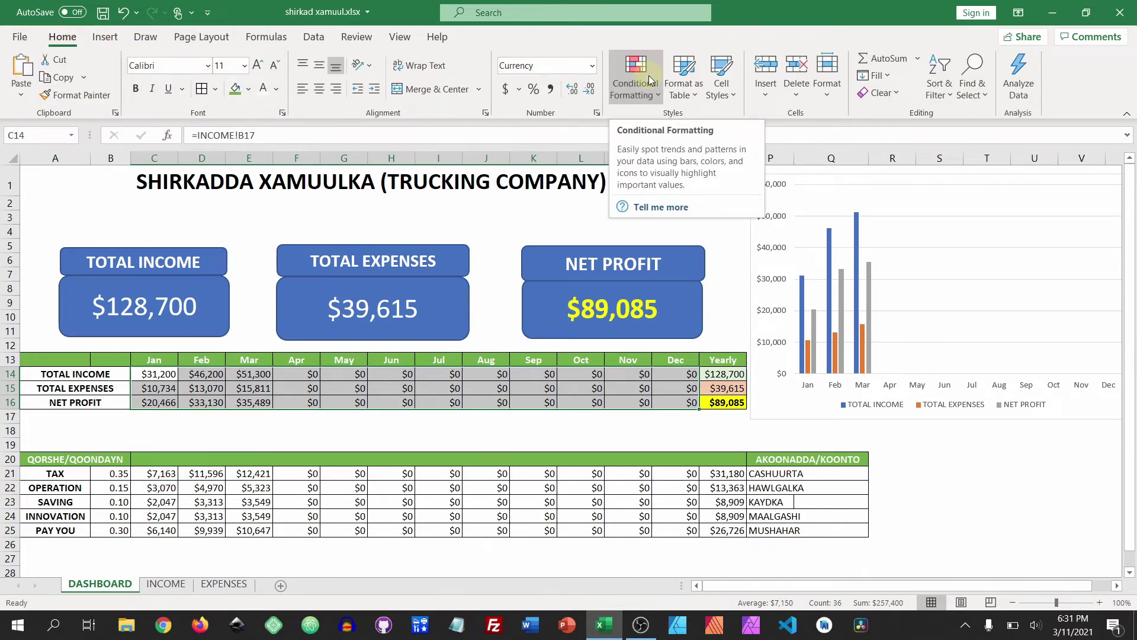
pyautogui.click(644, 87)
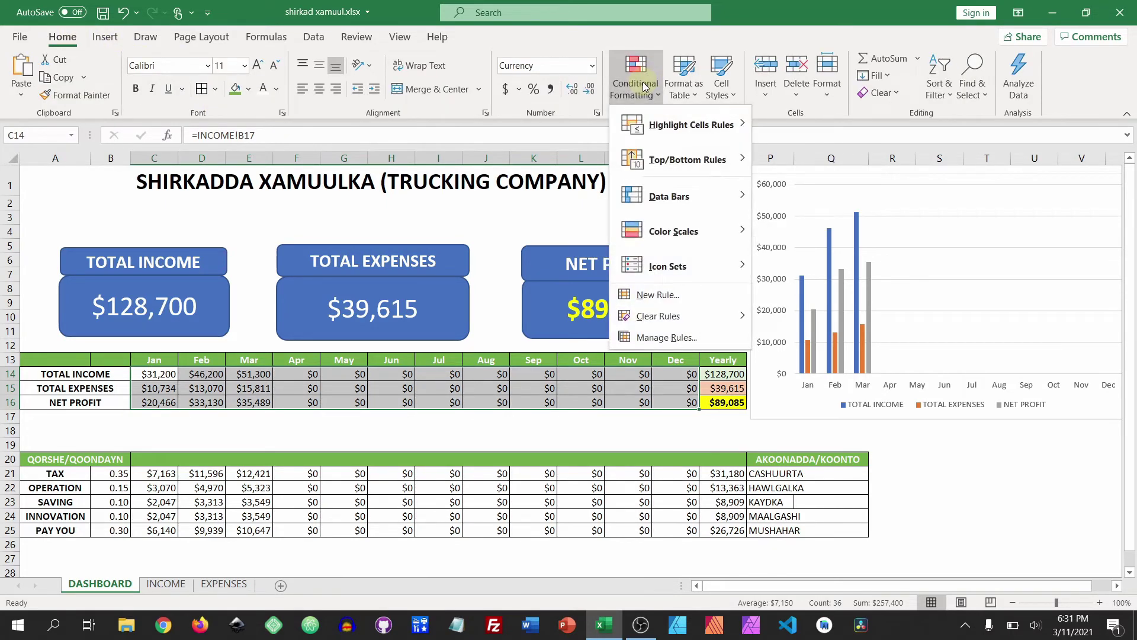
pyautogui.moveTo(657, 125)
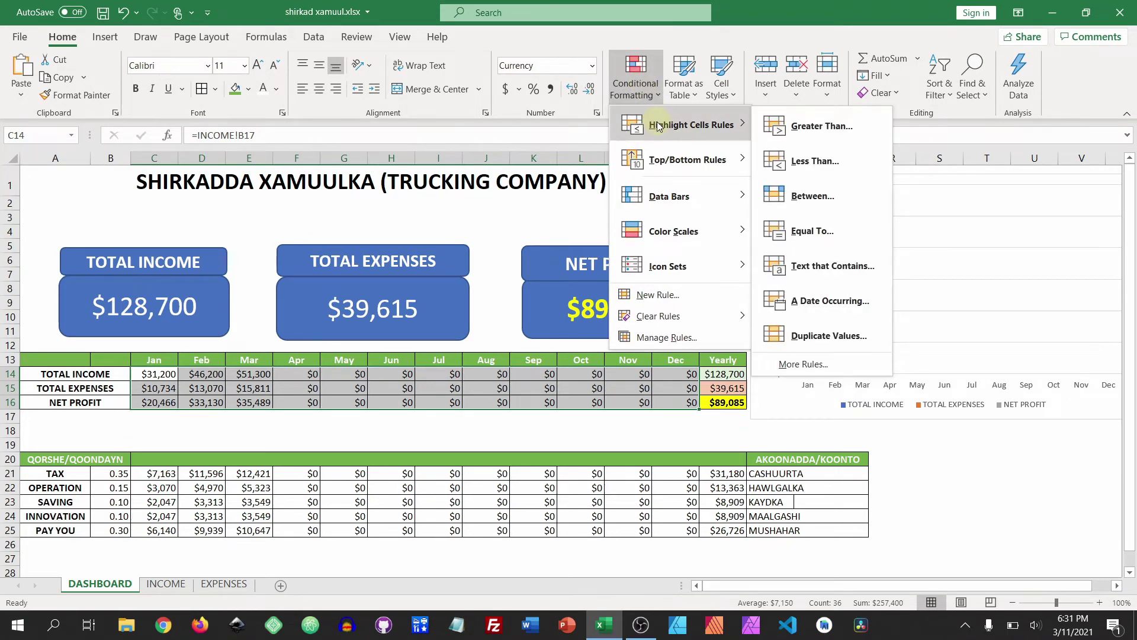
pyautogui.click(812, 231)
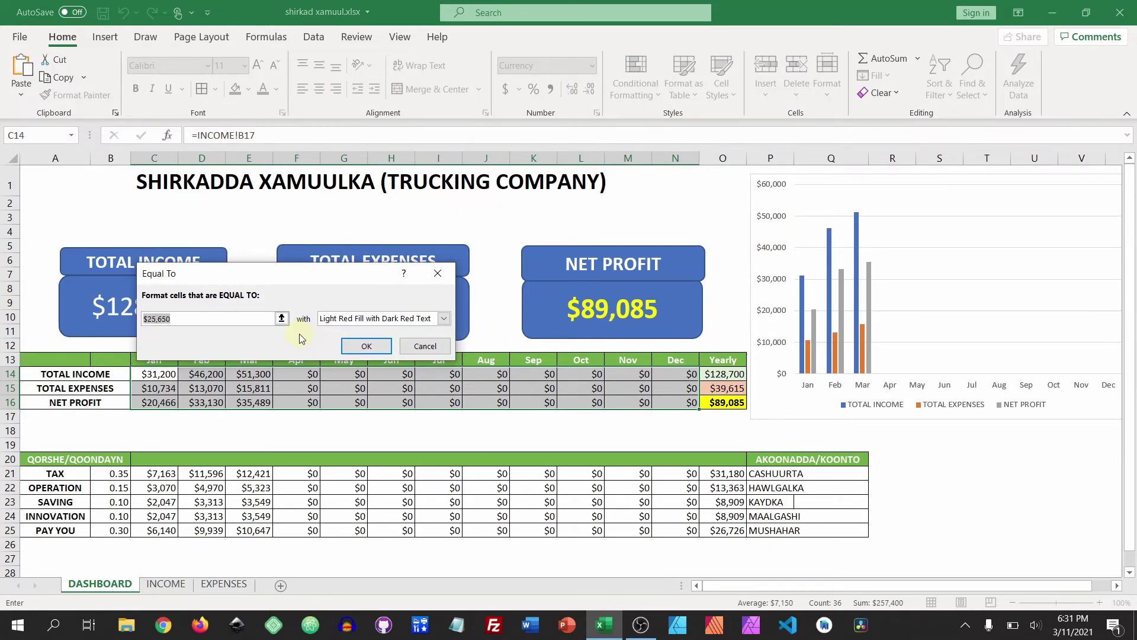
pyautogui.write('0')
pyautogui.click(342, 320)
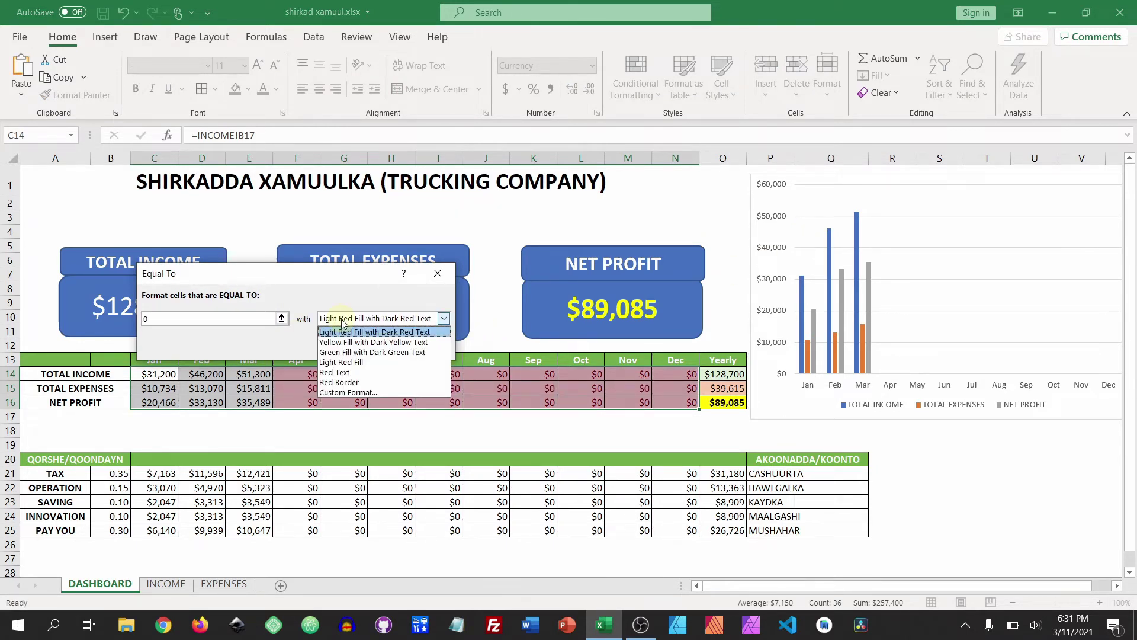
pyautogui.click(347, 392)
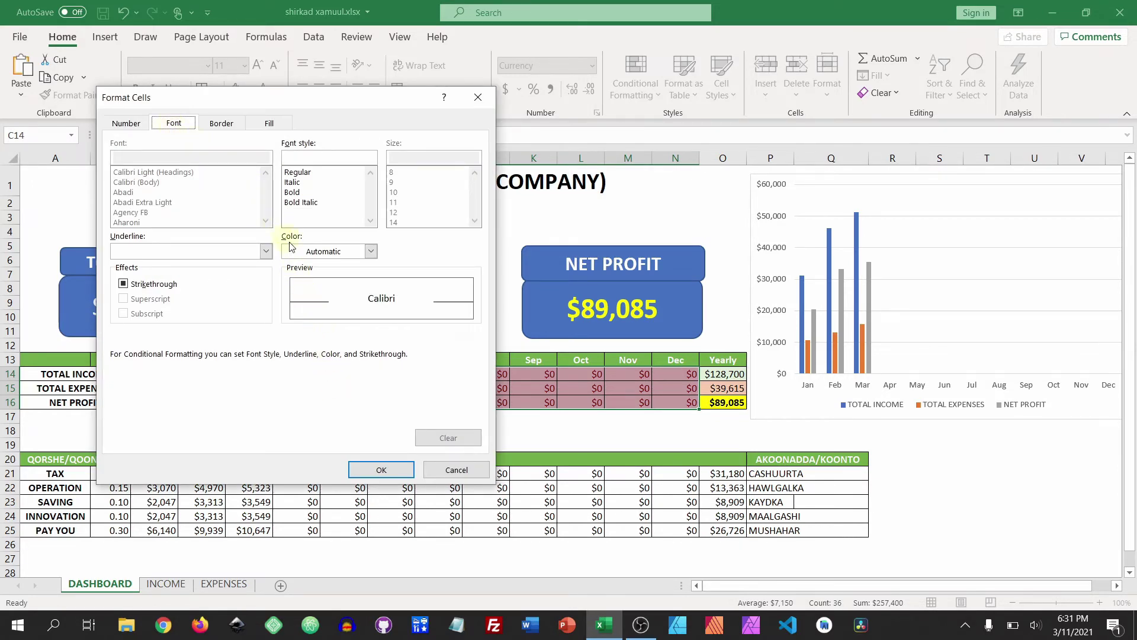
pyautogui.click(302, 256)
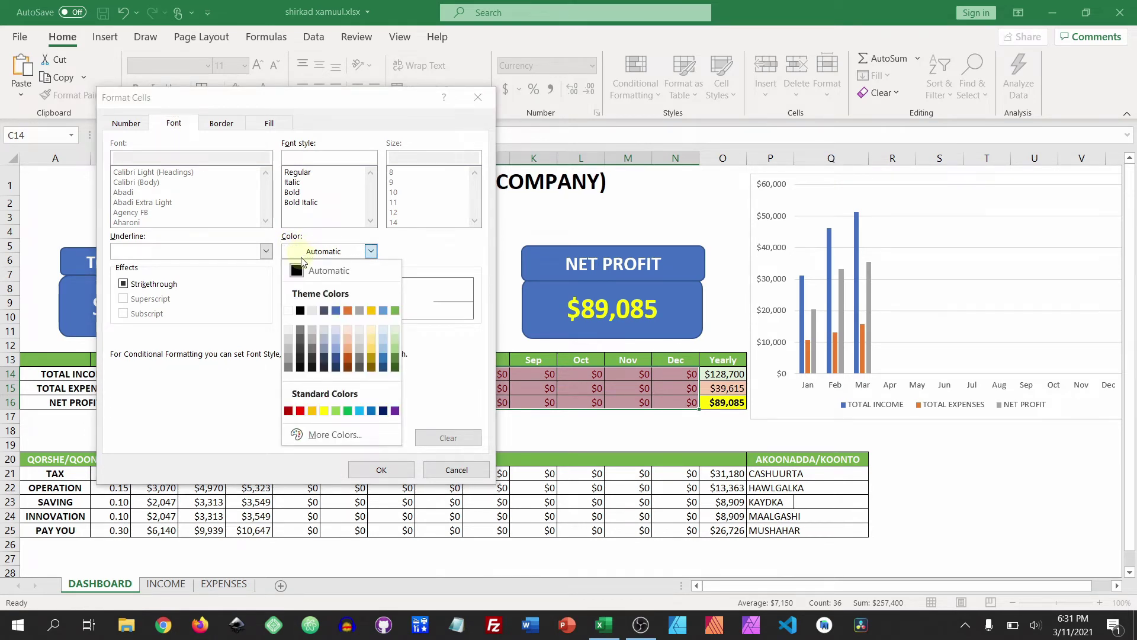
pyautogui.click(290, 311)
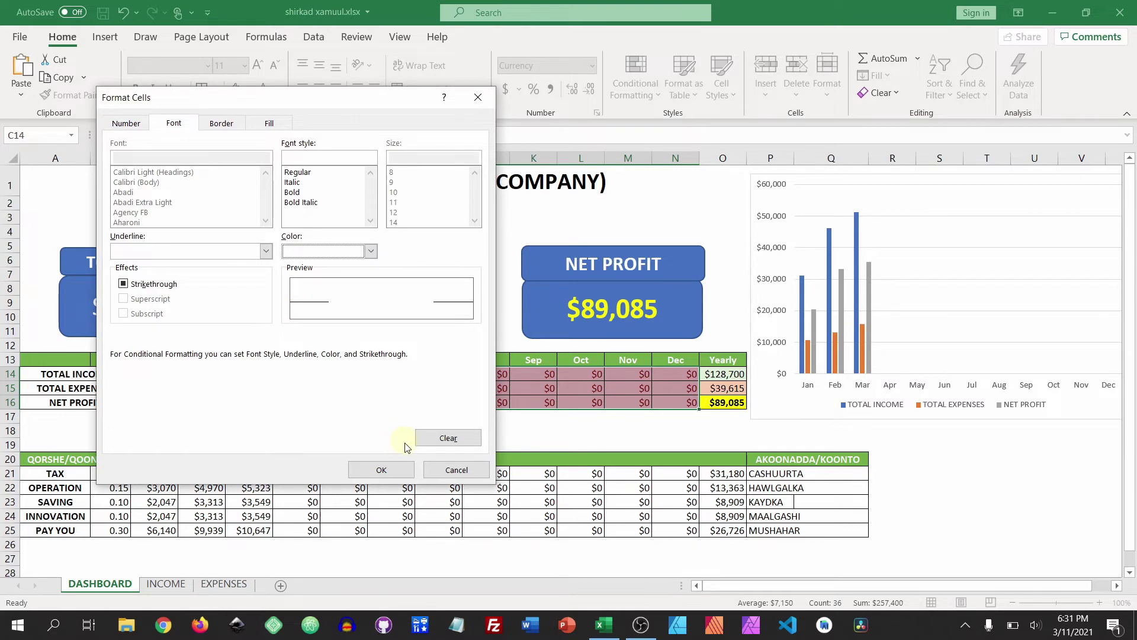
pyautogui.click(393, 468)
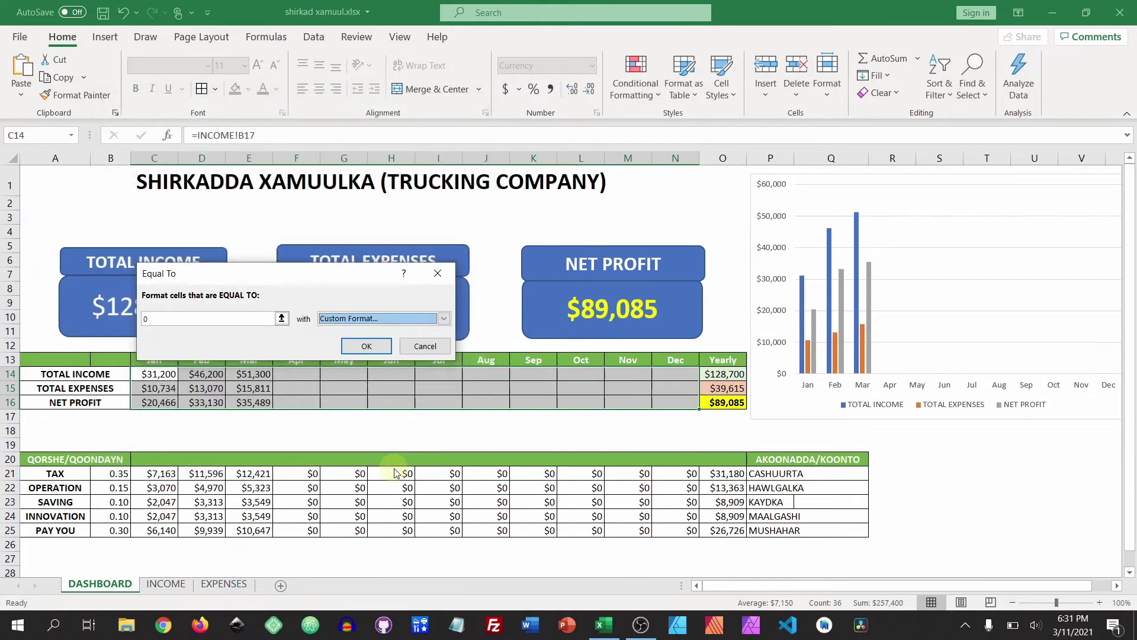
pyautogui.click(367, 347)
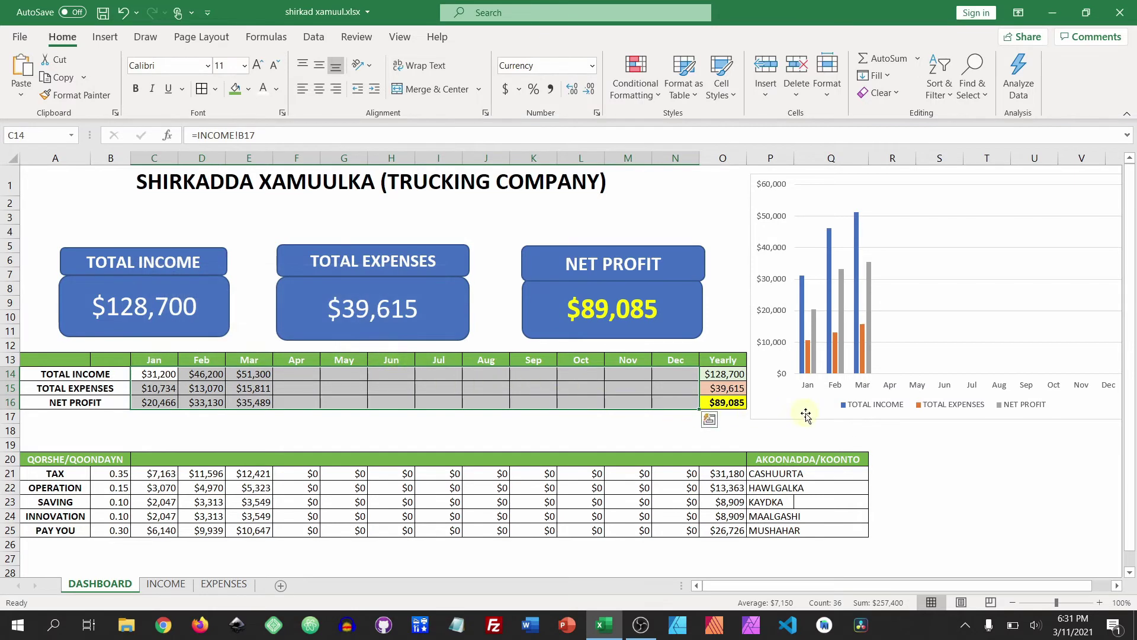
pyautogui.click(888, 431)
# Add an Equal To conditional formatting rule to the allocation amounts C21:N25 that gives values of 0 a custom white font color
pyautogui.moveTo(157, 473); pyautogui.dragTo(692, 527)
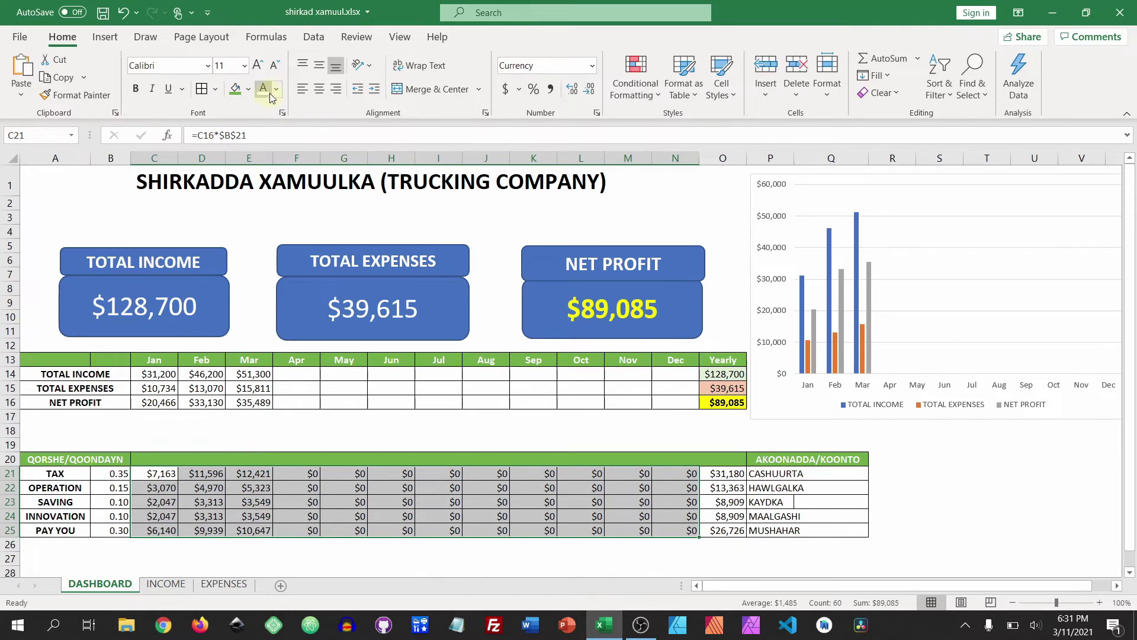
pyautogui.click(636, 84)
pyautogui.moveTo(659, 120)
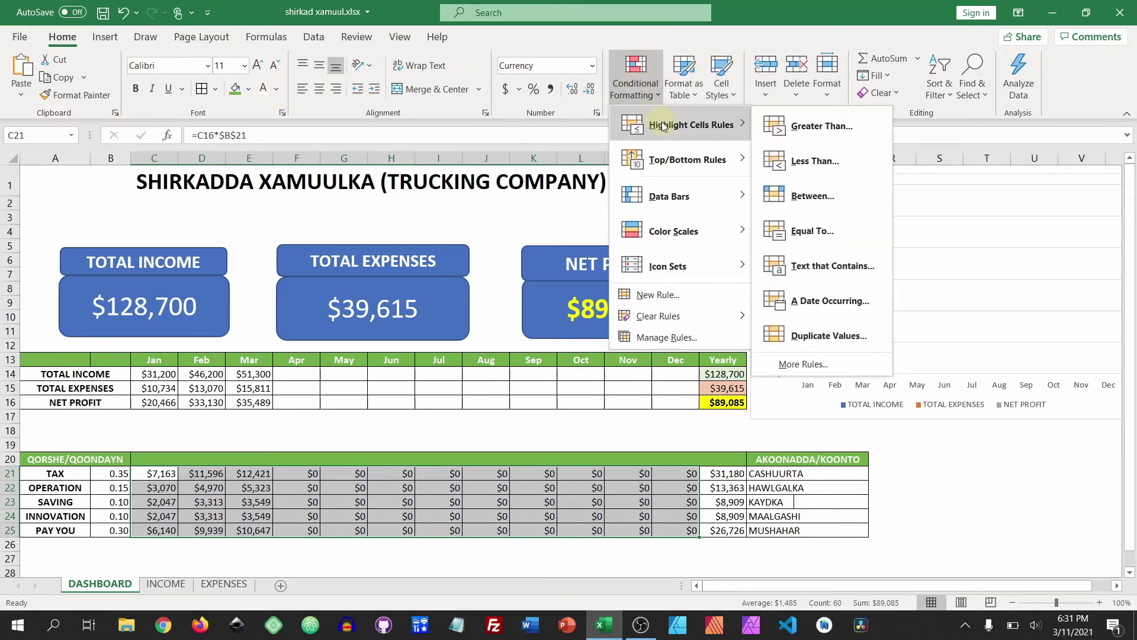
pyautogui.click(826, 231)
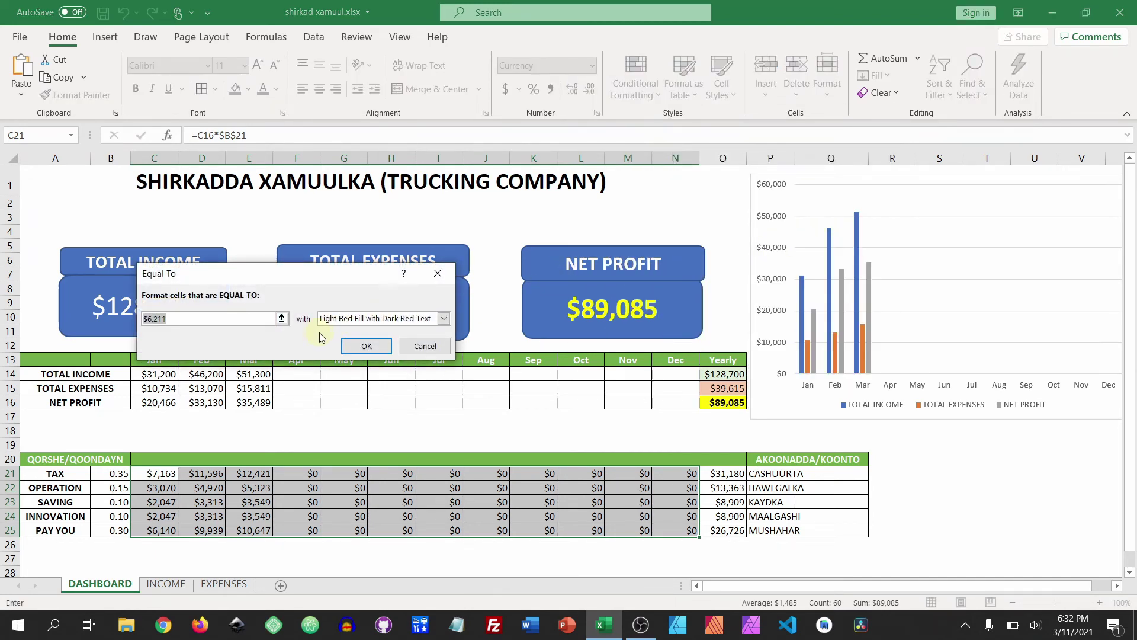
pyautogui.write('0')
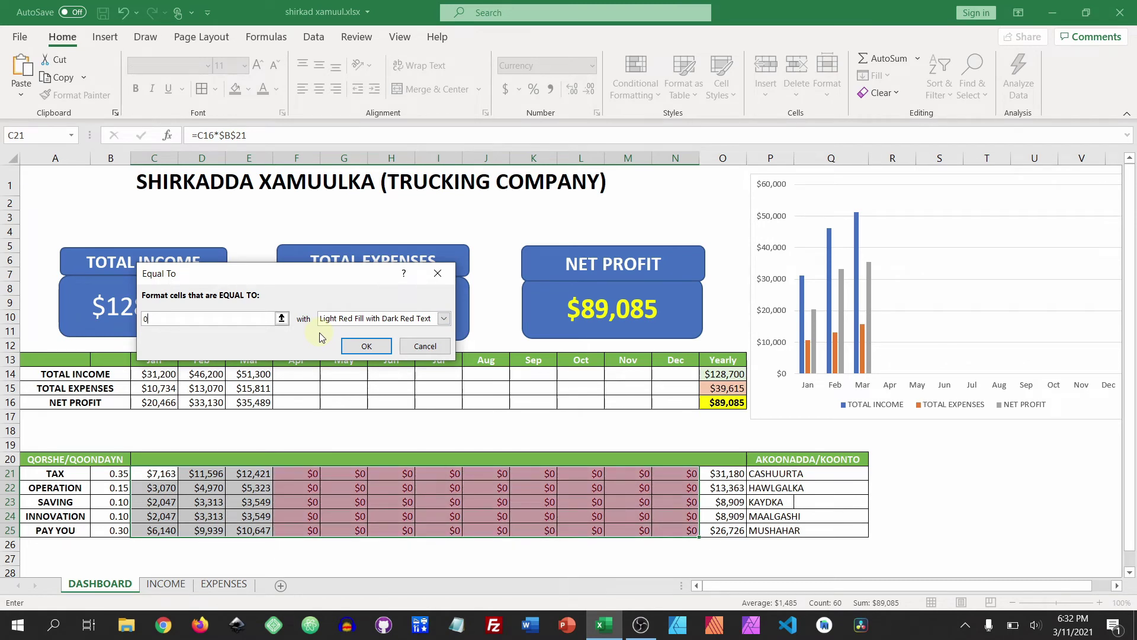
pyautogui.click(354, 321)
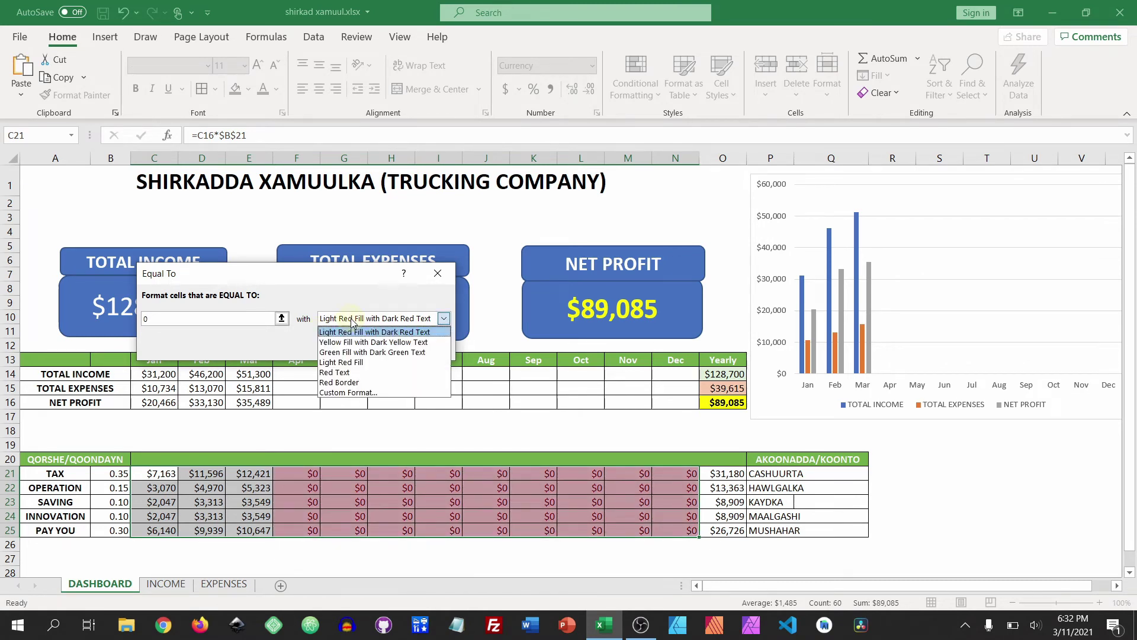
pyautogui.click(344, 393)
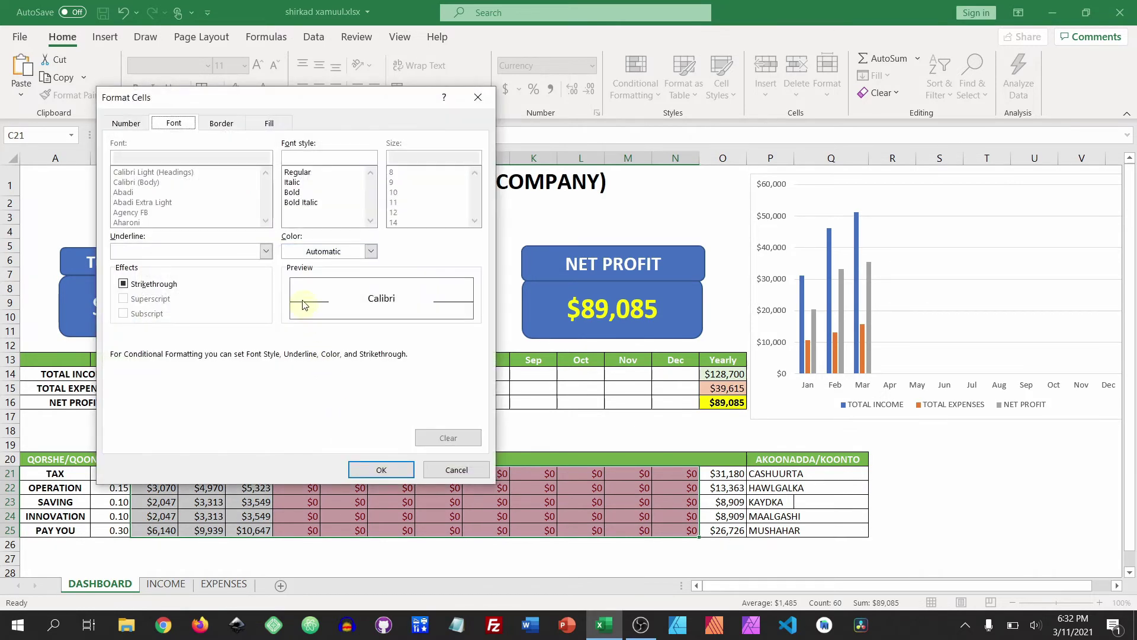
pyautogui.click(304, 252)
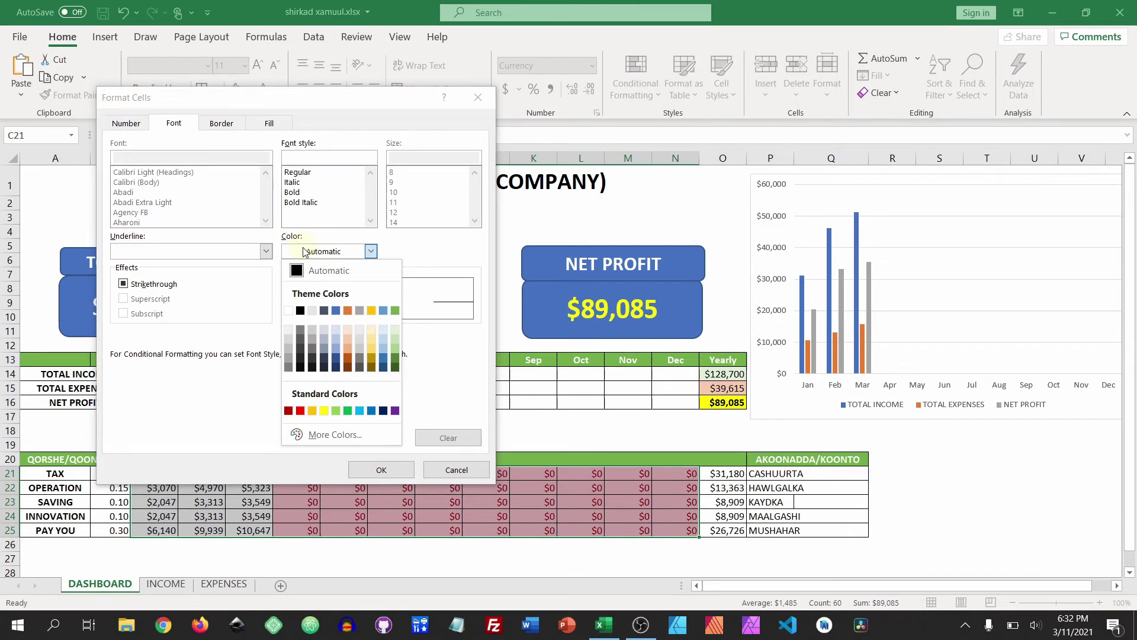
pyautogui.click(289, 310)
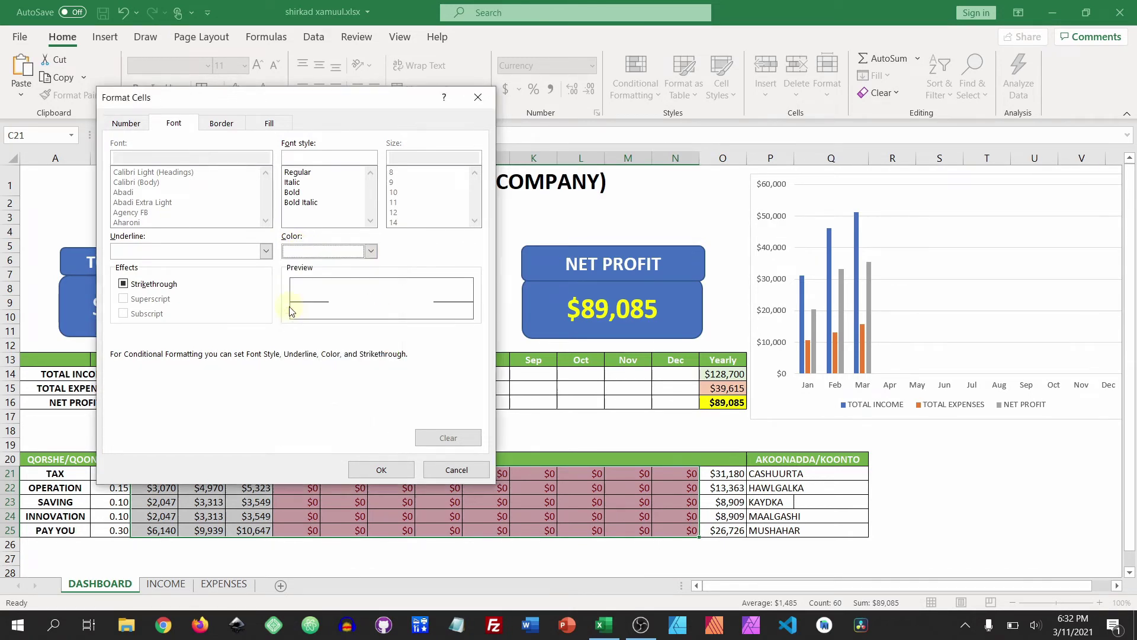
pyautogui.click(364, 467)
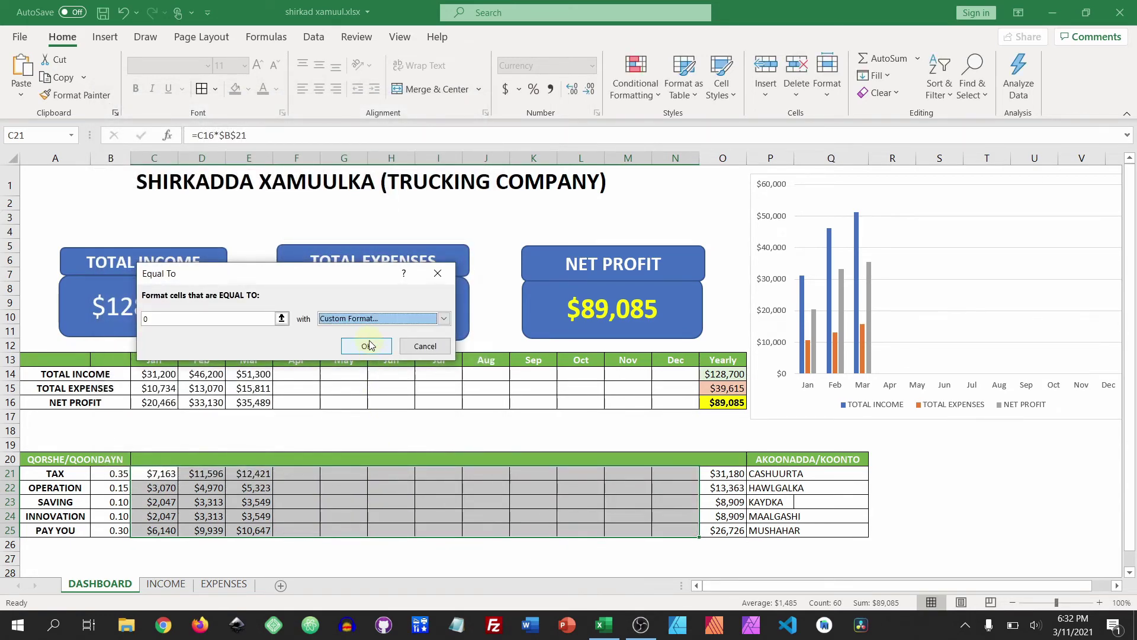
pyautogui.click(367, 346)
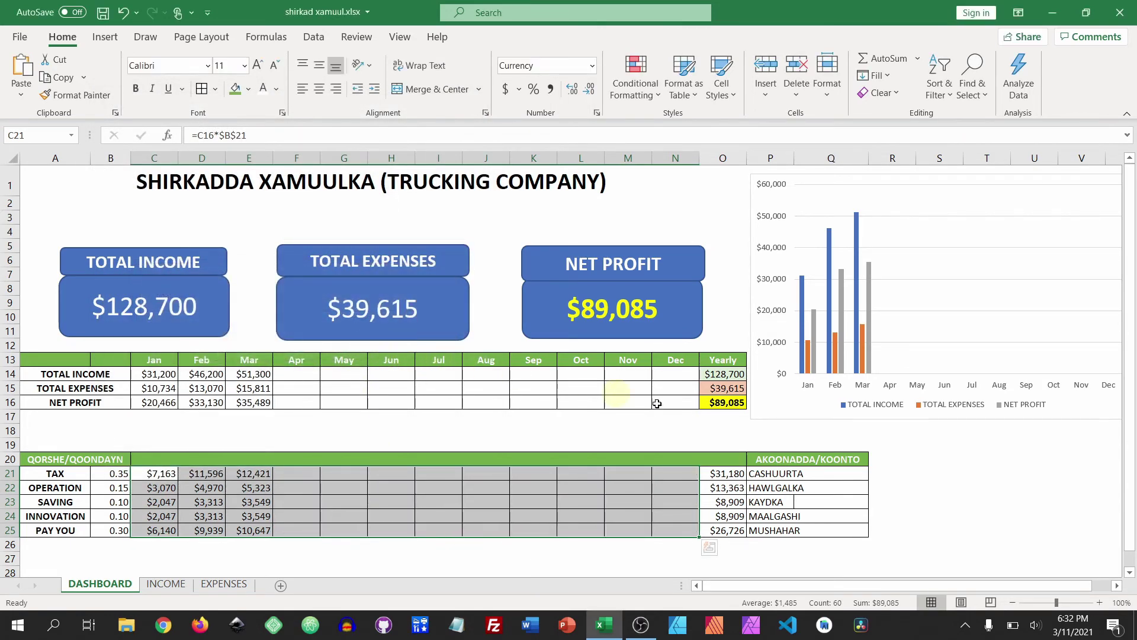
pyautogui.click(937, 485)
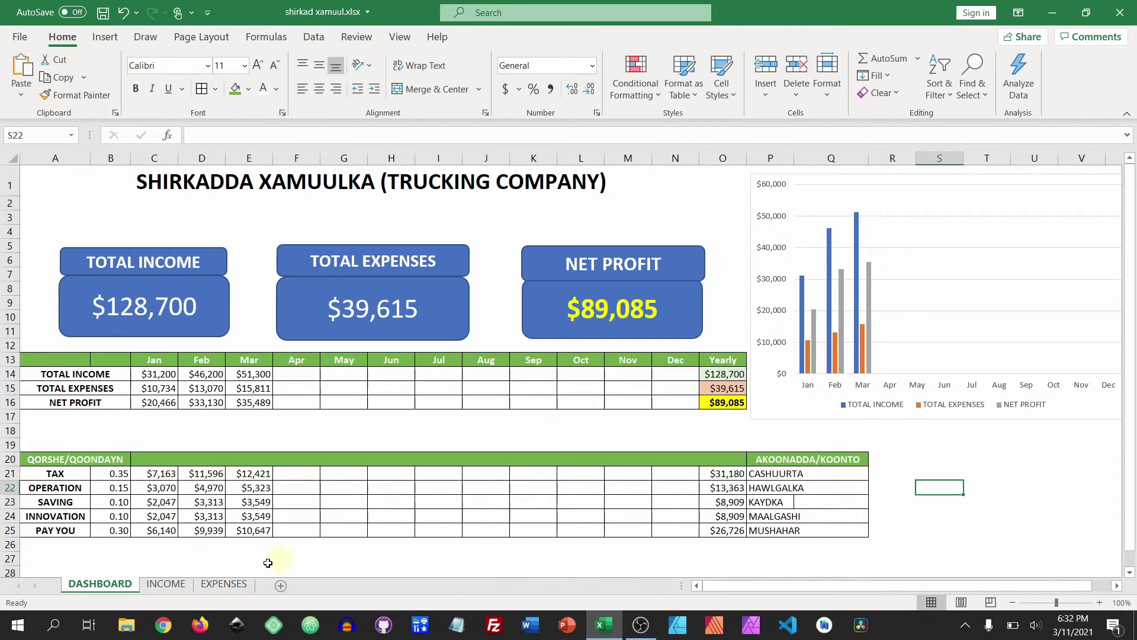
# On the INCOME sheet, enter the April income: 60000 for Loads and 1300 for W2
pyautogui.click(167, 584)
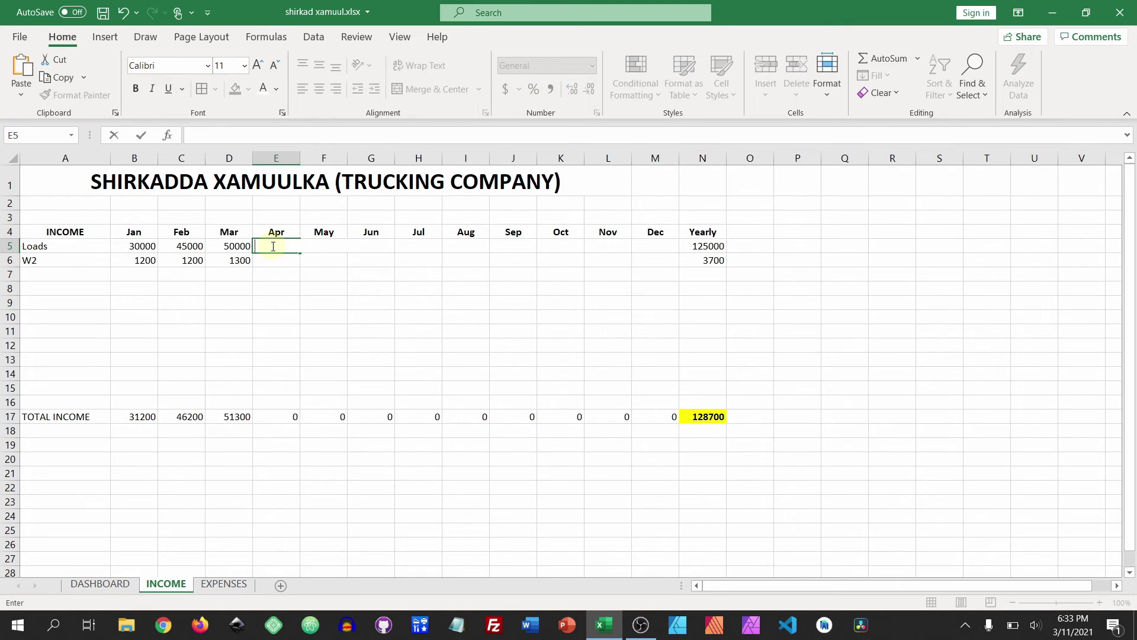
pyautogui.write('60000')
pyautogui.press('Return')
pyautogui.write('1300')
pyautogui.press('Return')
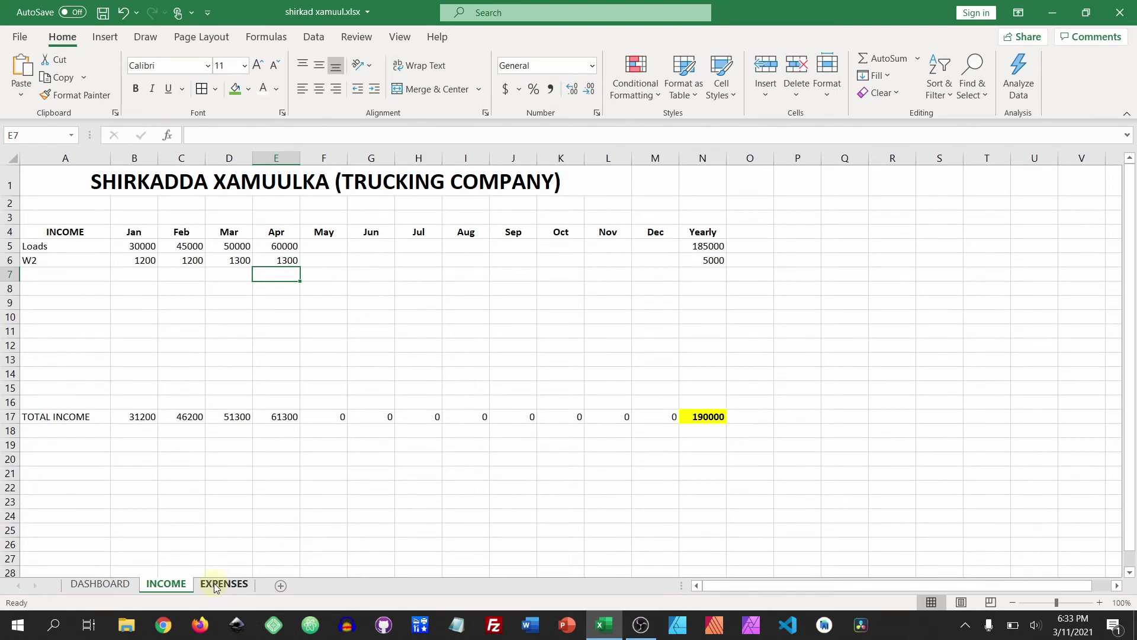
# On the EXPENSES sheet, enter the April amounts 50 for Advertising, 3000 for Truck expenses and 50 for Commissions and fees
pyautogui.click(221, 584)
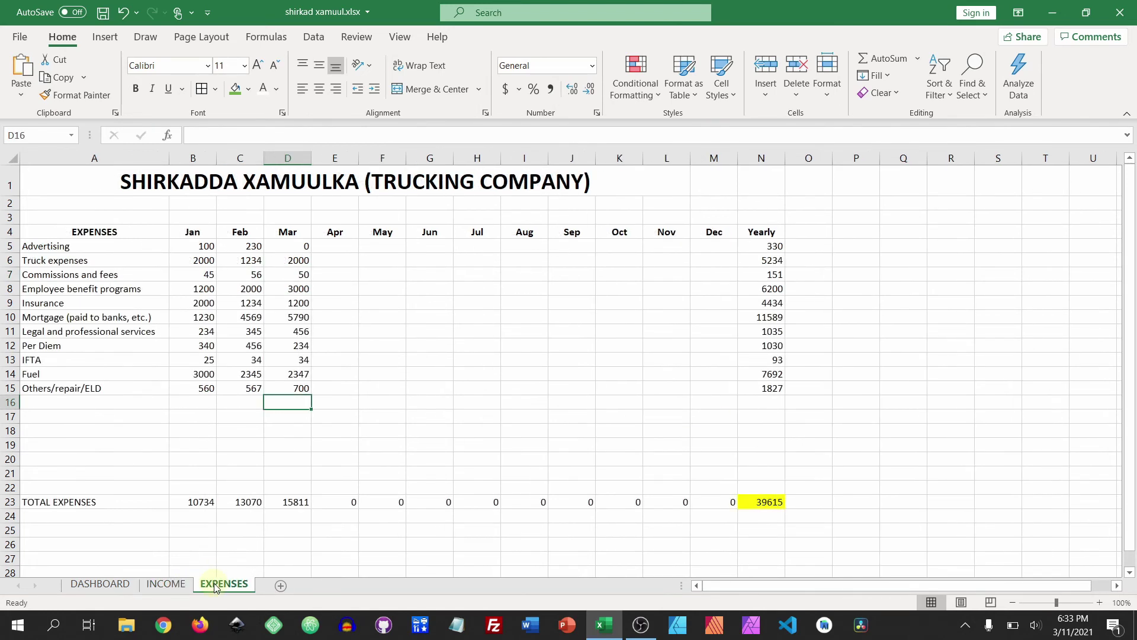
pyautogui.click(334, 245)
pyautogui.write('50')
pyautogui.press('Return')
pyautogui.write('3000')
pyautogui.press('Return')
pyautogui.write('50')
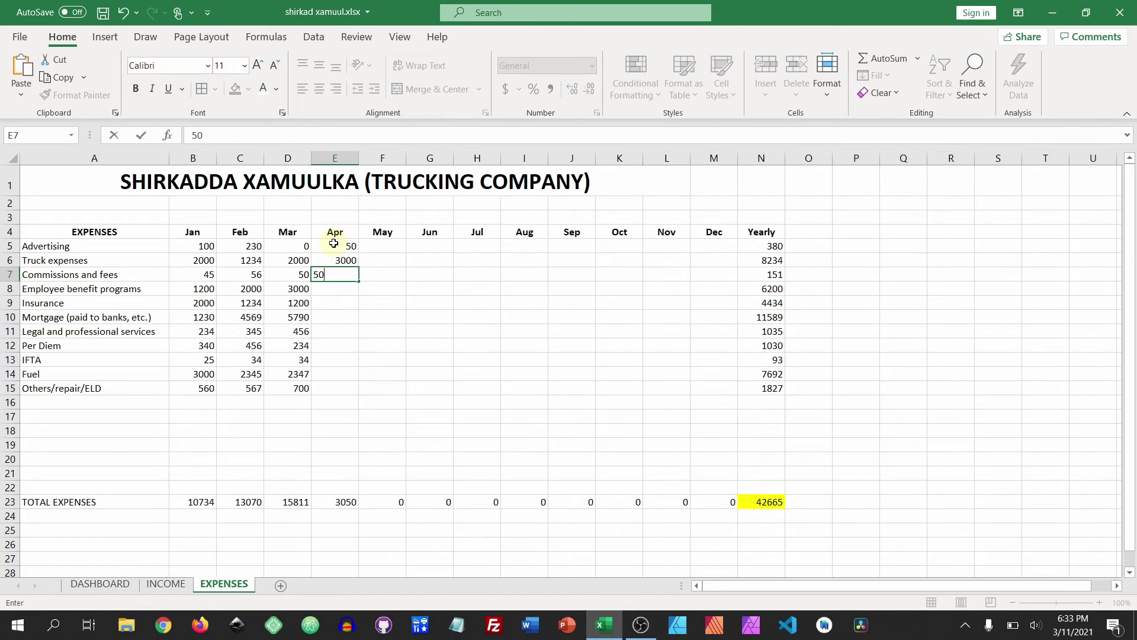
pyautogui.press('Return')
# Enter the April expenses for Employee benefit programs 3400, Insurance 1200, Mortgage 5000 and Legal and professional services 500
pyautogui.write('3400')
pyautogui.press('Return')
pyautogui.write('1200')
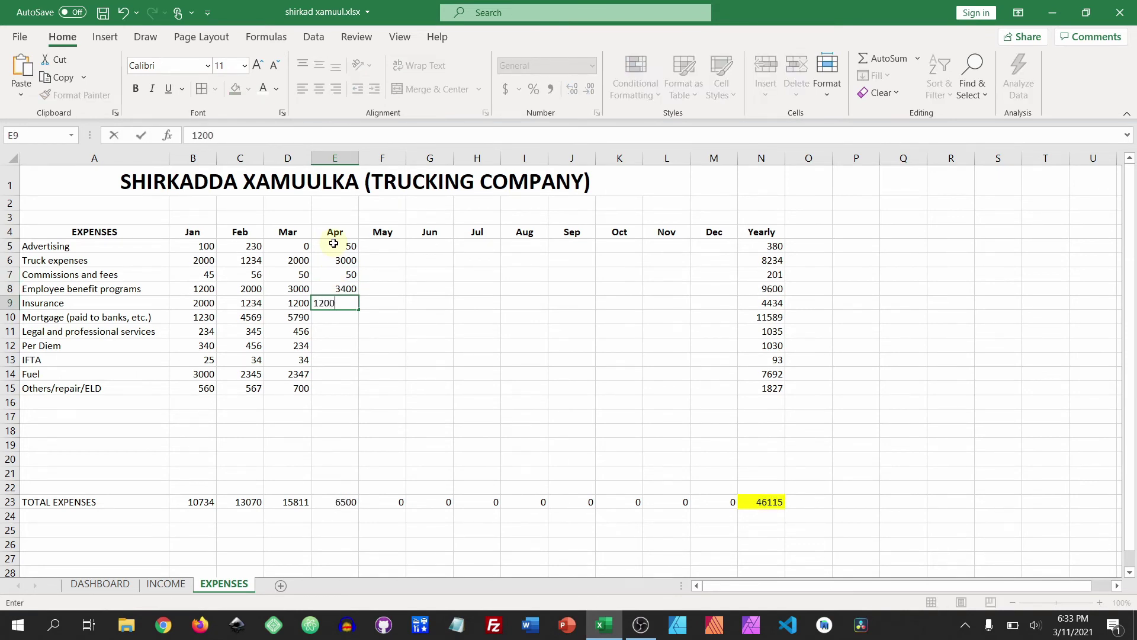
pyautogui.press('Return')
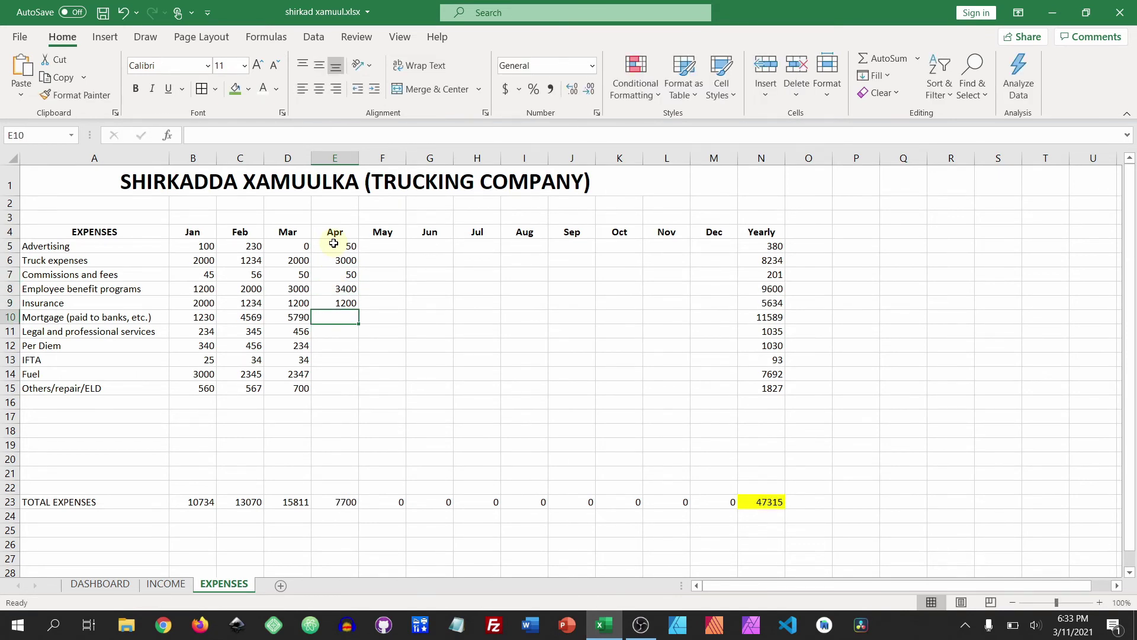
pyautogui.write('5000')
pyautogui.press('Return')
pyautogui.write('500')
pyautogui.press('Return')
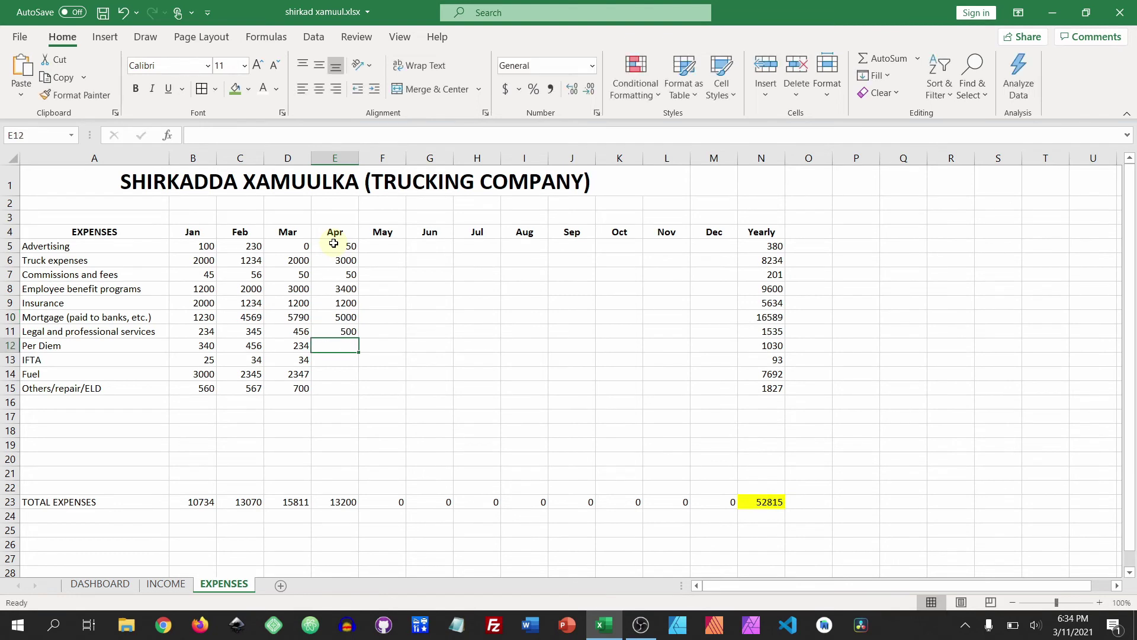
# Enter the remaining April expenses: Per Diem 456, IFTA 56, Fuel 2450 and Others/repair/ELD 600
pyautogui.write('456')
pyautogui.press('Return')
pyautogui.write('5')
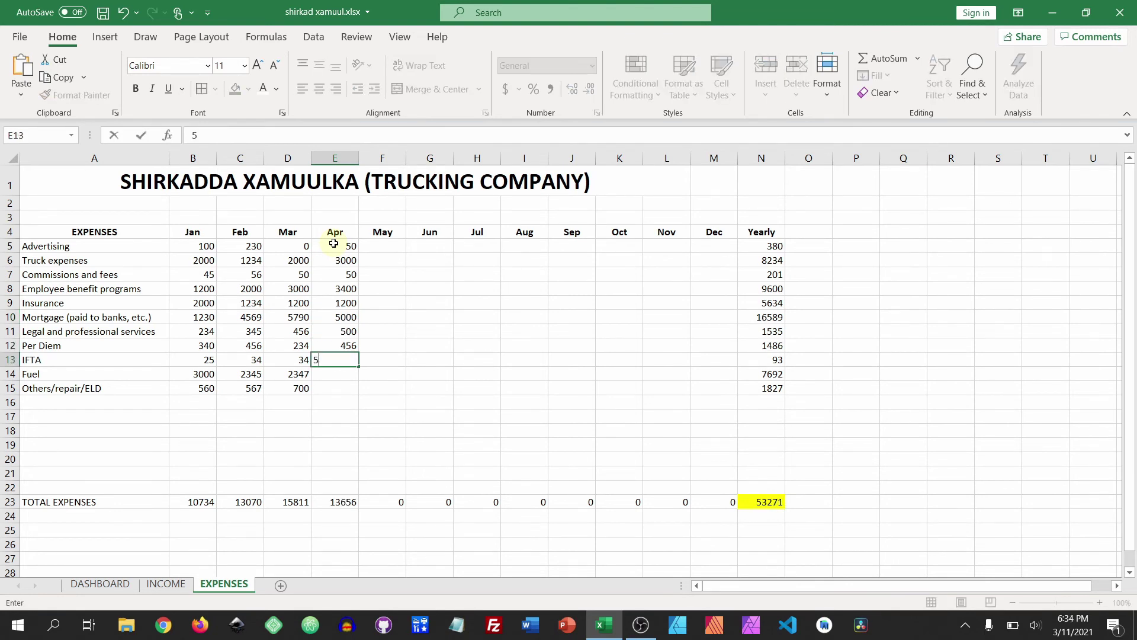
pyautogui.write('6')
pyautogui.press('Return')
pyautogui.write('2450')
pyautogui.press('Return')
pyautogui.write('6')
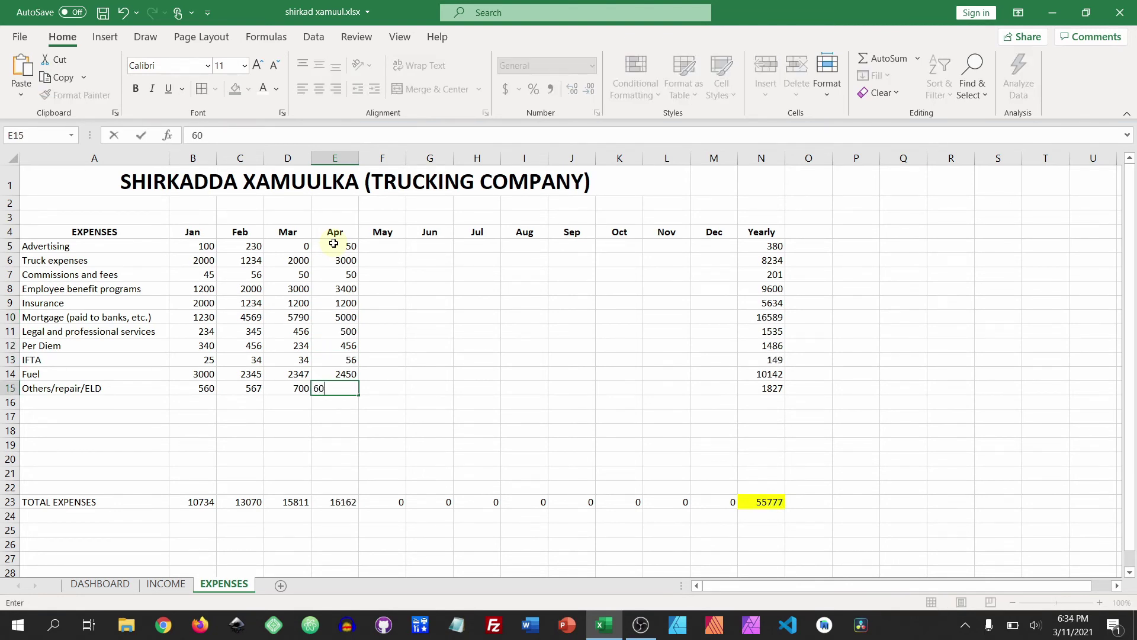
pyautogui.press('Return')
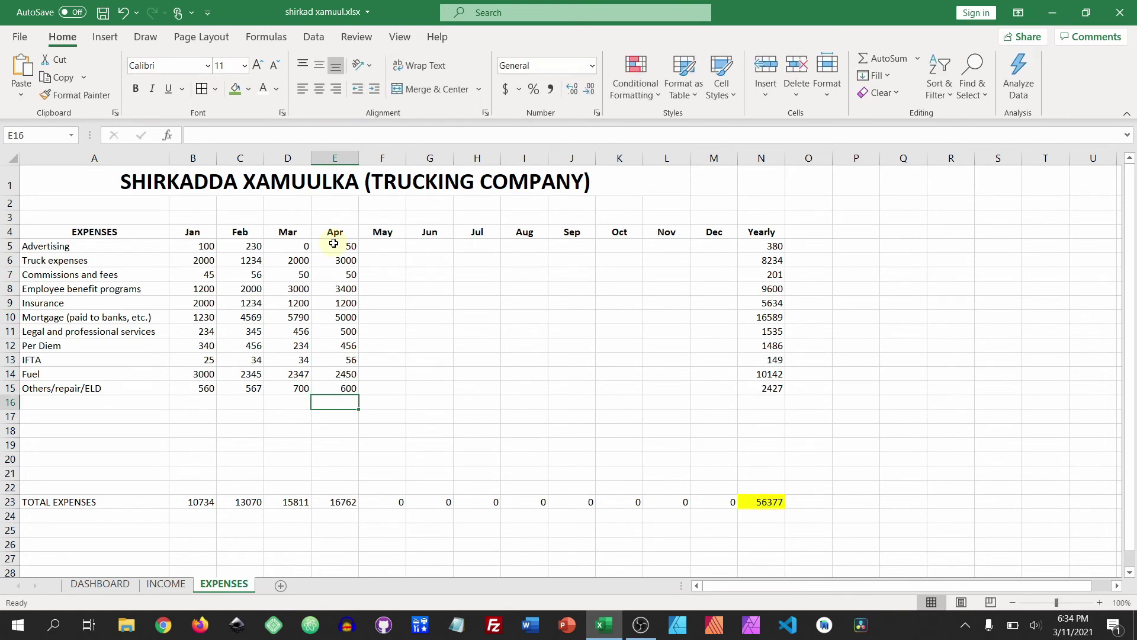
# Compare the April totals, allocations and chart on the DASHBOARD sheet with the entries on the INCOME and EXPENSES sheets
pyautogui.click(100, 584)
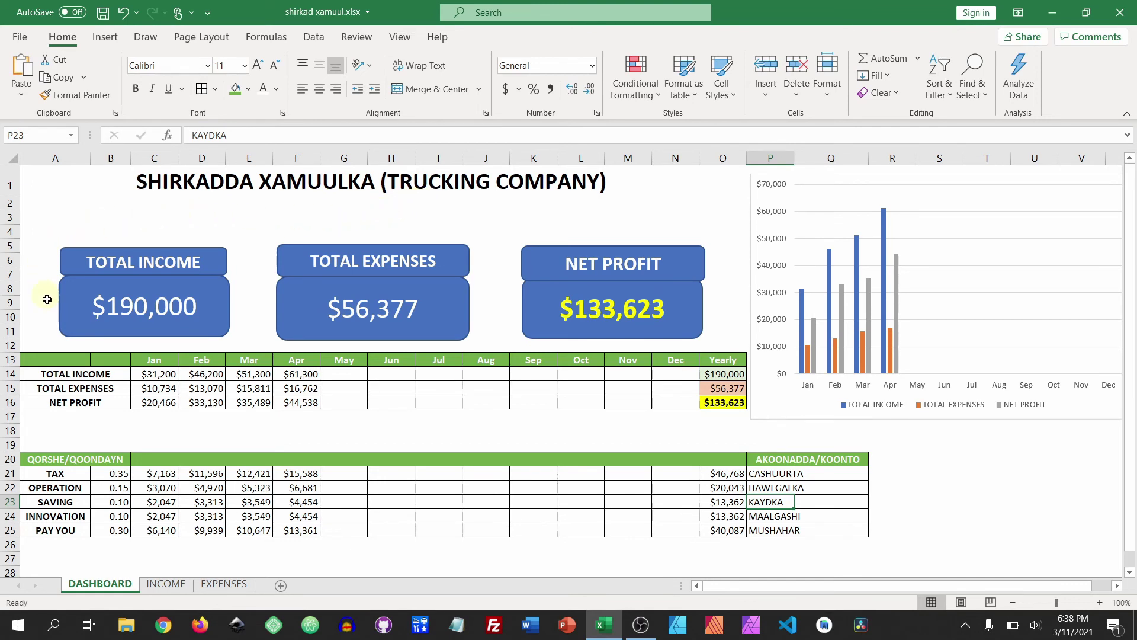
pyautogui.click(167, 585)
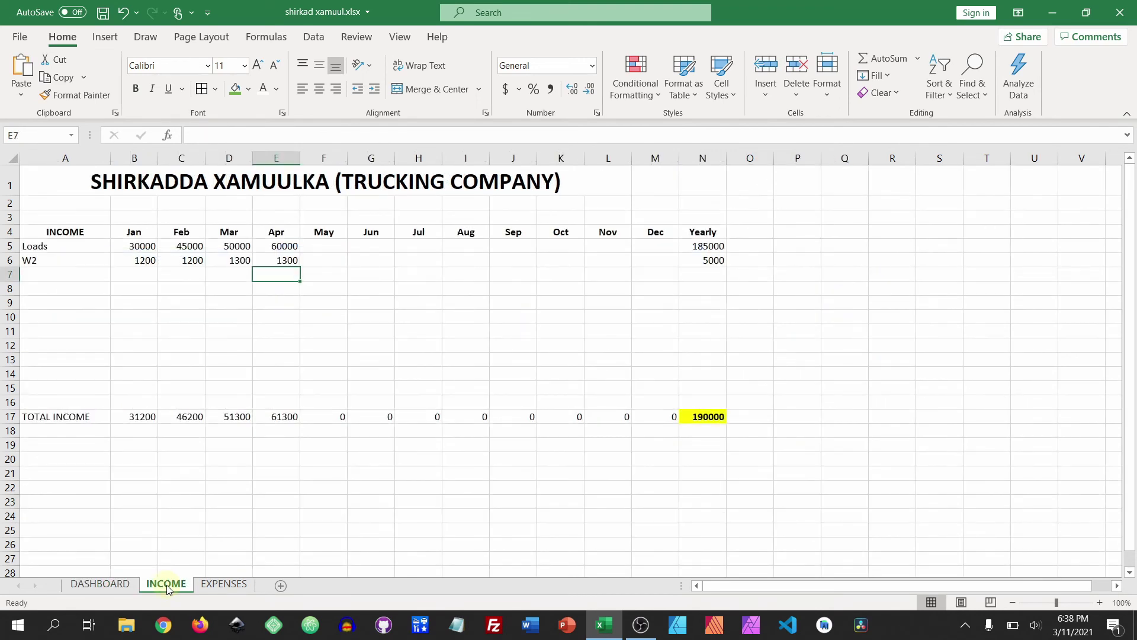
pyautogui.click(100, 584)
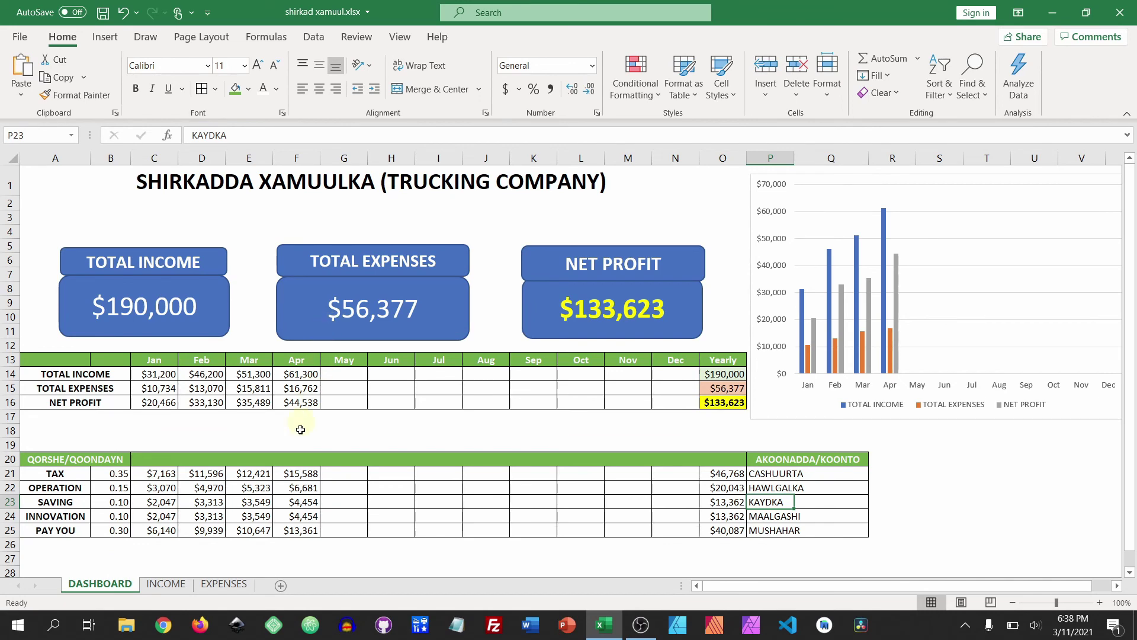
pyautogui.click(222, 584)
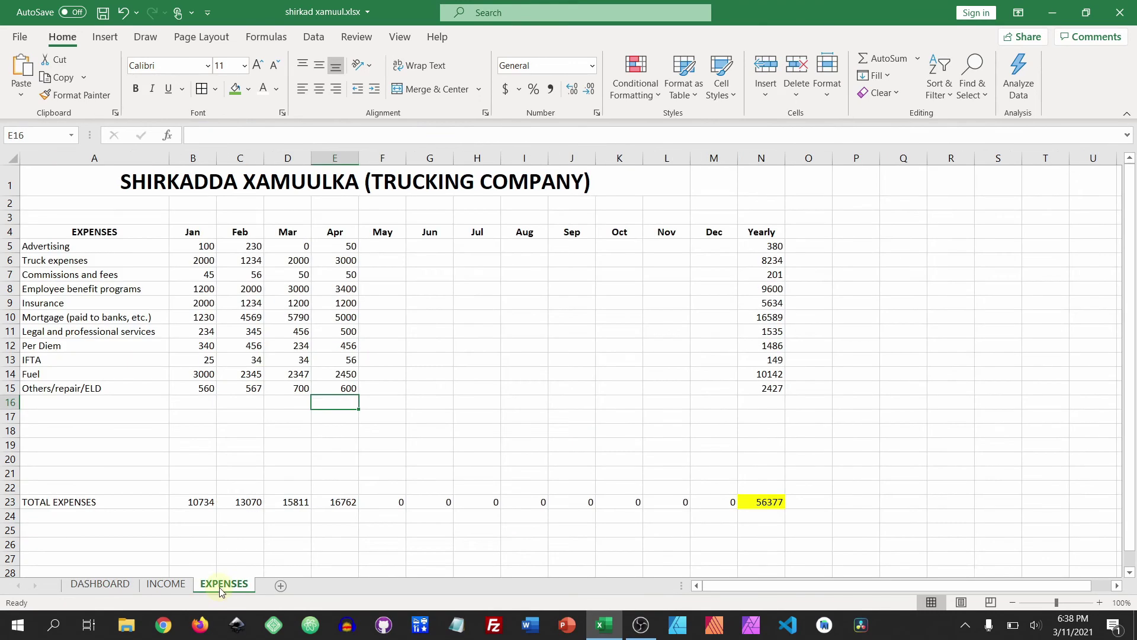
pyautogui.click(104, 585)
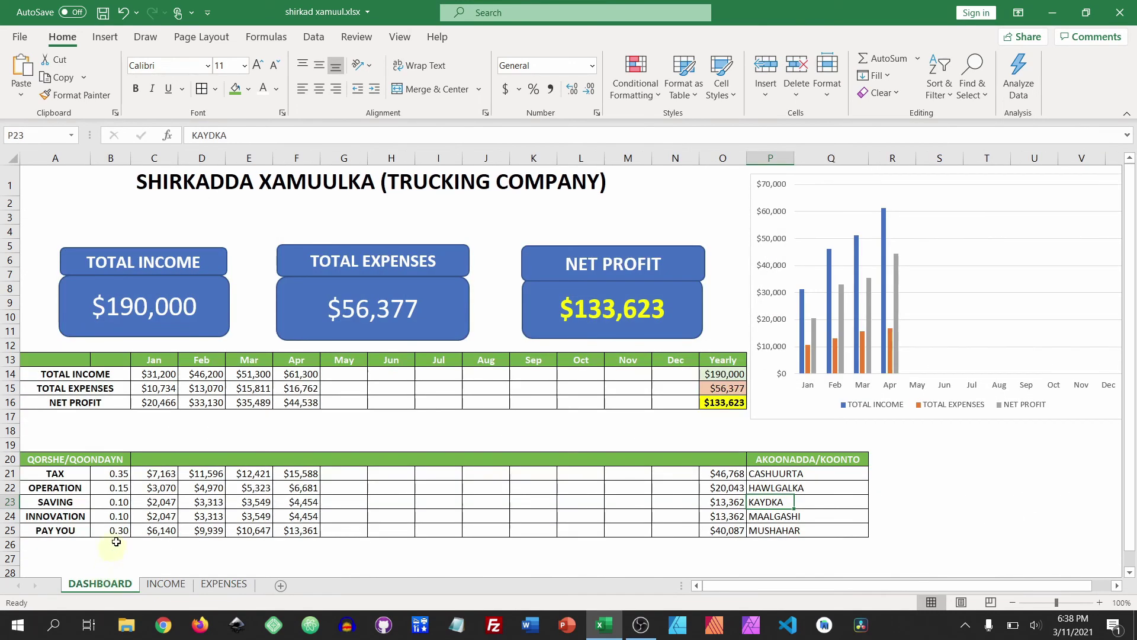